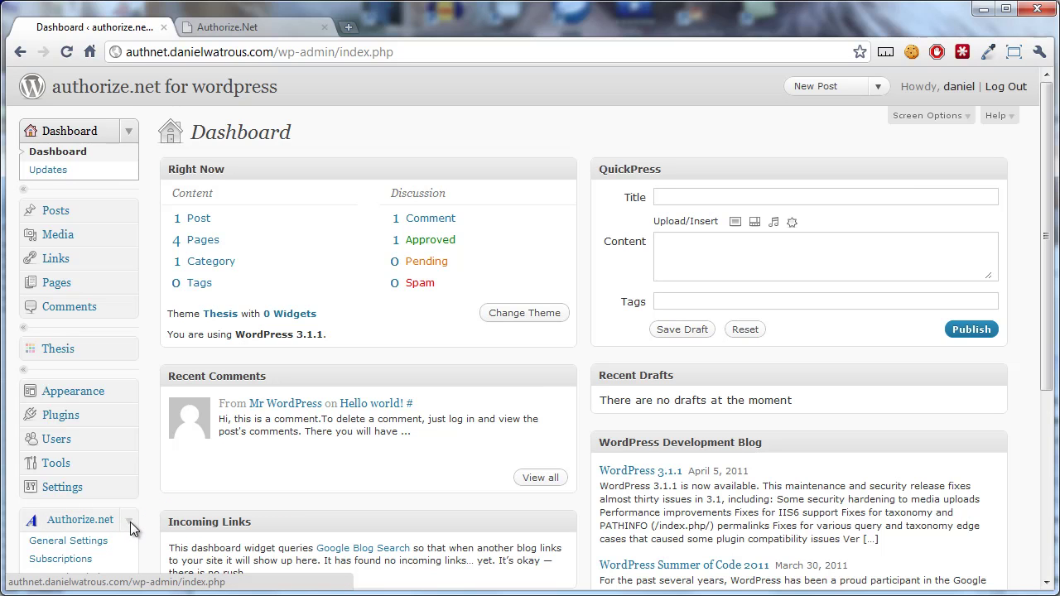
Open the Subscriptions page of the Authorize.net plugin
{"action": "left_click", "coordinate": [131, 527]}
{"action": "left_click", "coordinate": [129, 523]}
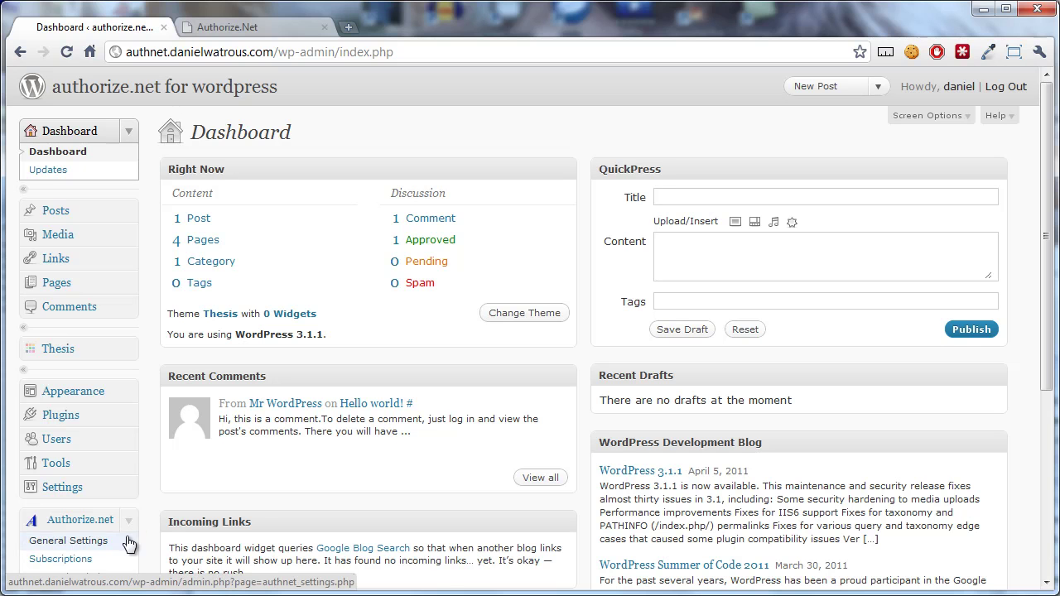
{"action": "left_click", "coordinate": [63, 563]}
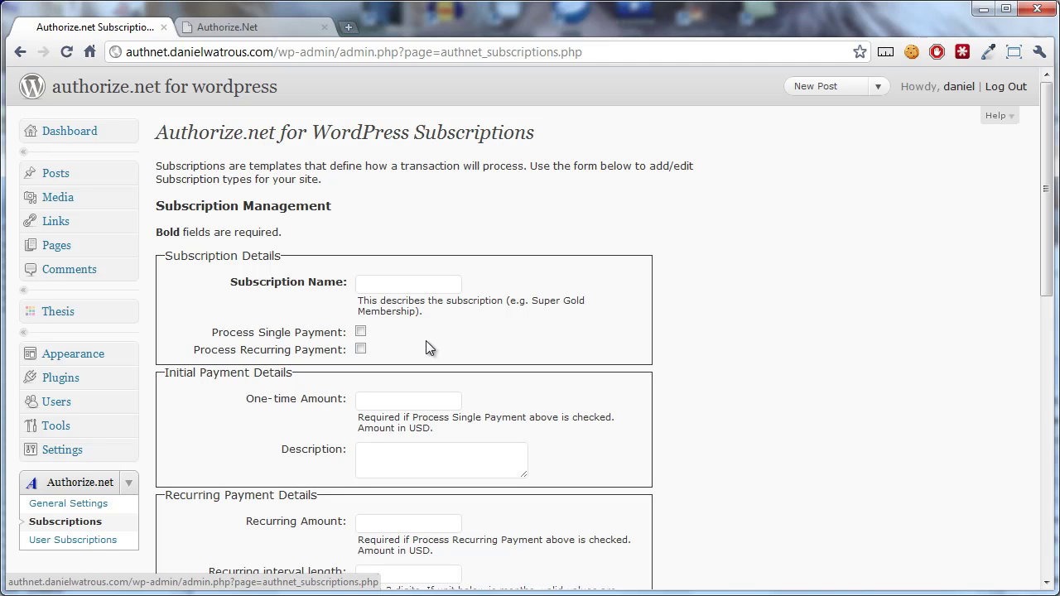
Name the subscription "my subscription" and enable both single and recurring payment processing
{"action": "left_click", "coordinate": [414, 284]}
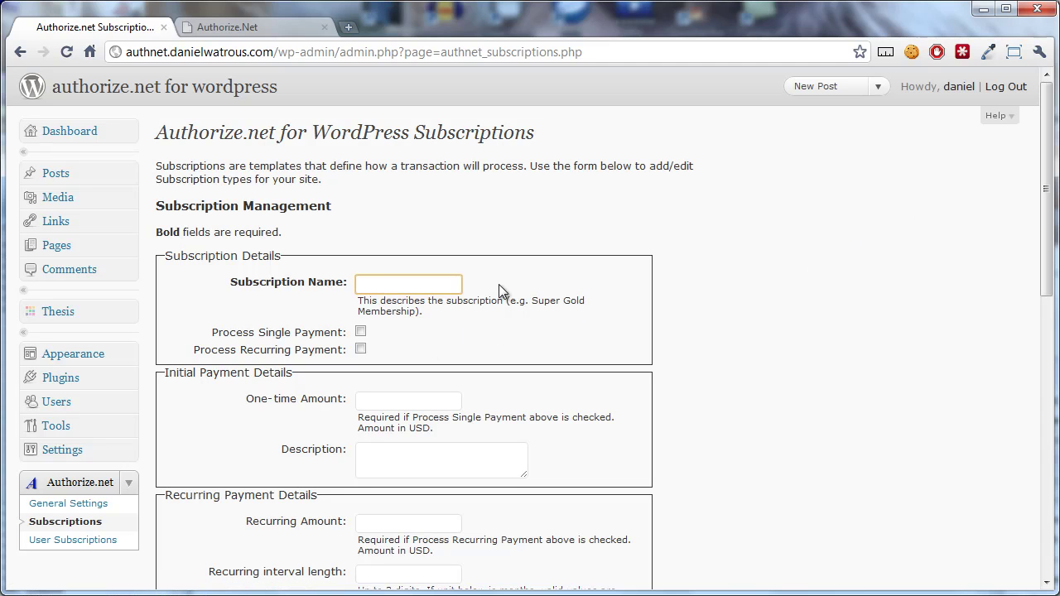
{"action": "type", "text": "my subscription"}
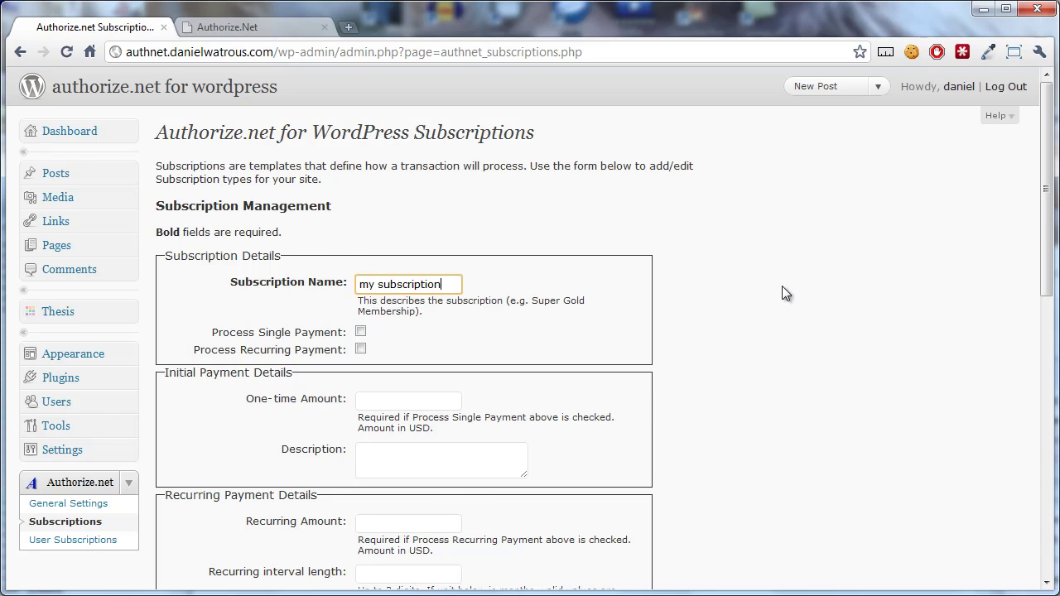
{"action": "scroll", "coordinate": [771, 431], "scroll_direction": "down", "scroll_amount": 1}
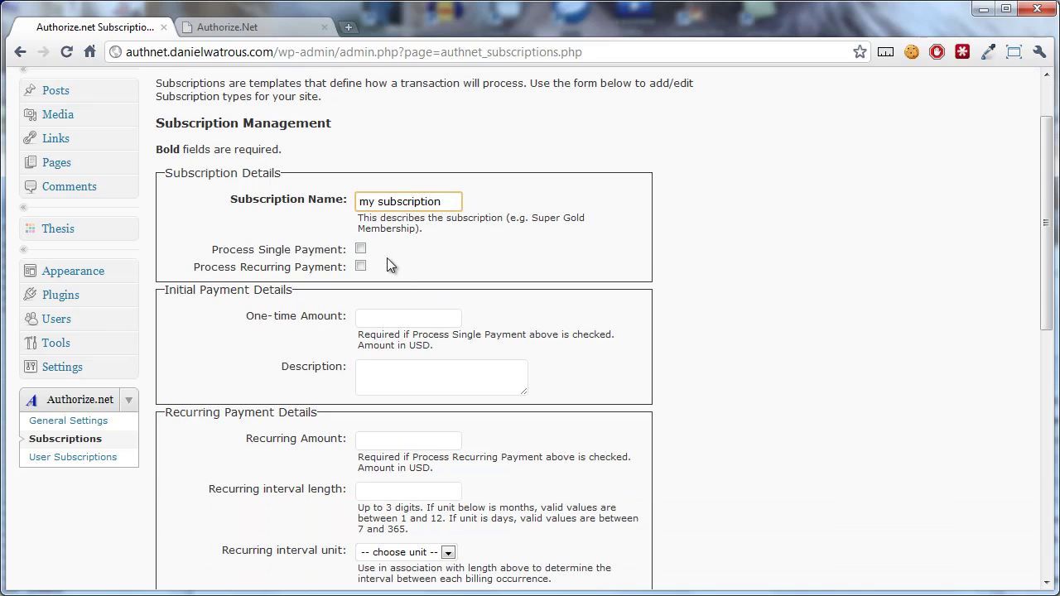
{"action": "left_click", "coordinate": [360, 249]}
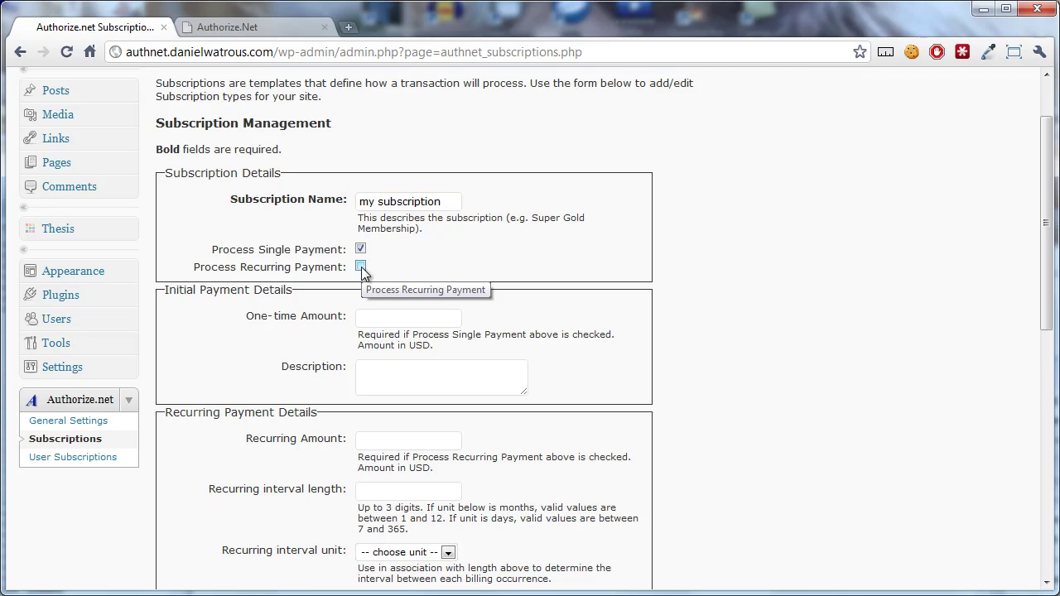
{"action": "left_click", "coordinate": [361, 268]}
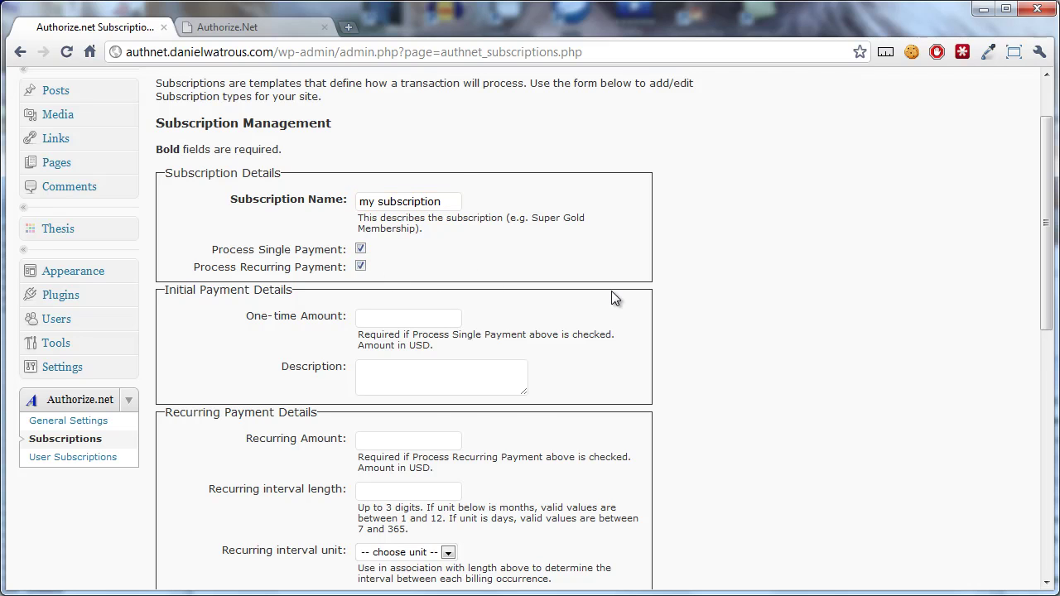
Set the initial payment's one-time amount to 1 and its description to "Free + shipping"
{"action": "scroll", "coordinate": [613, 296], "scroll_direction": "down", "scroll_amount": 1}
{"action": "left_click", "coordinate": [411, 205]}
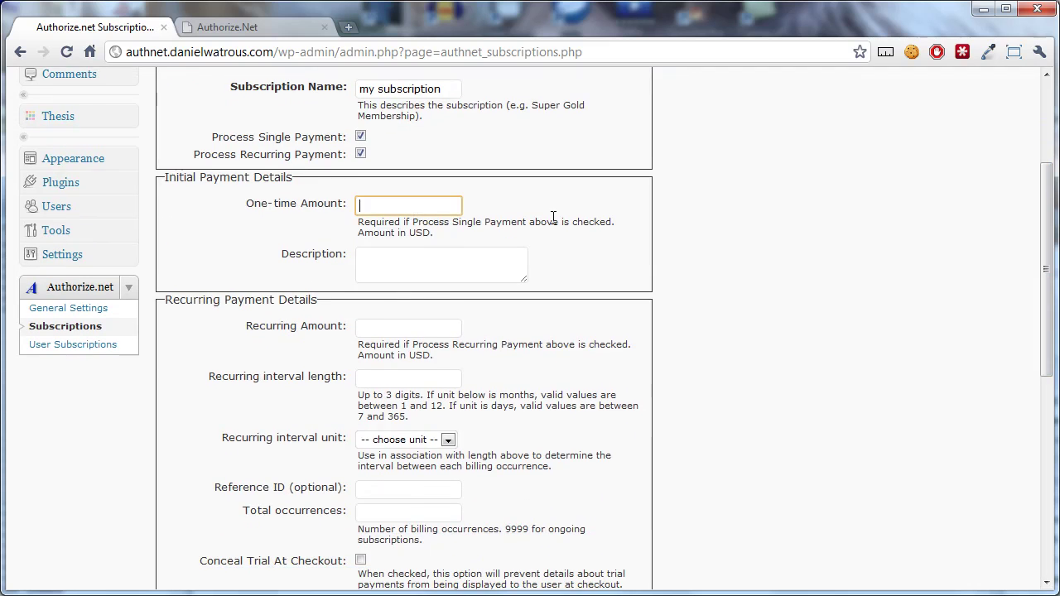
{"action": "type", "text": "1"}
{"action": "key", "text": "Tab"}
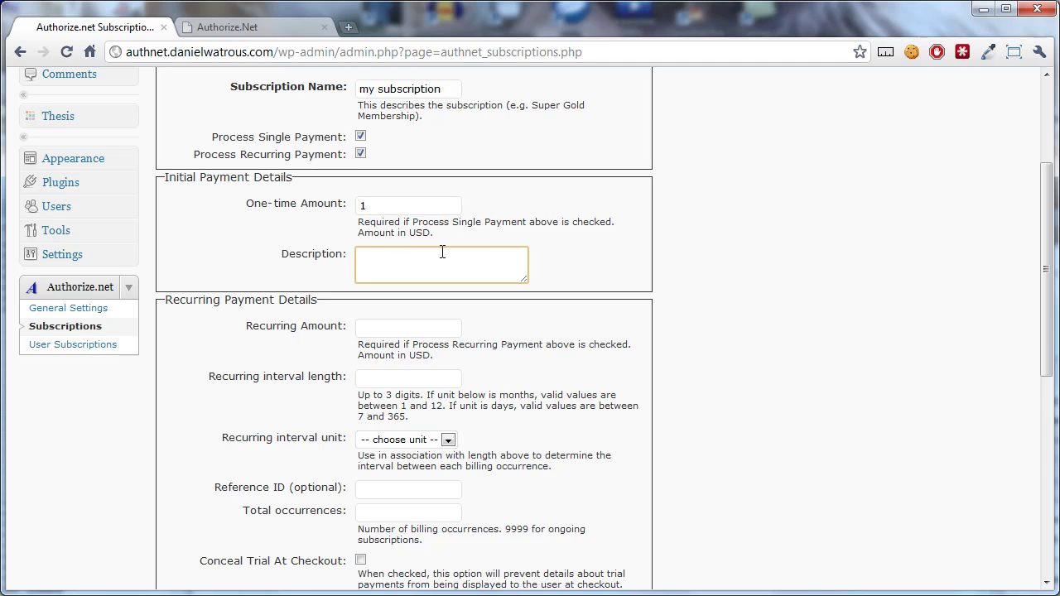
{"action": "type", "text": "Free + shipping"}
Set the recurring amount to 19 with a recurring interval length of 1 and months as the unit
{"action": "left_click", "coordinate": [387, 332]}
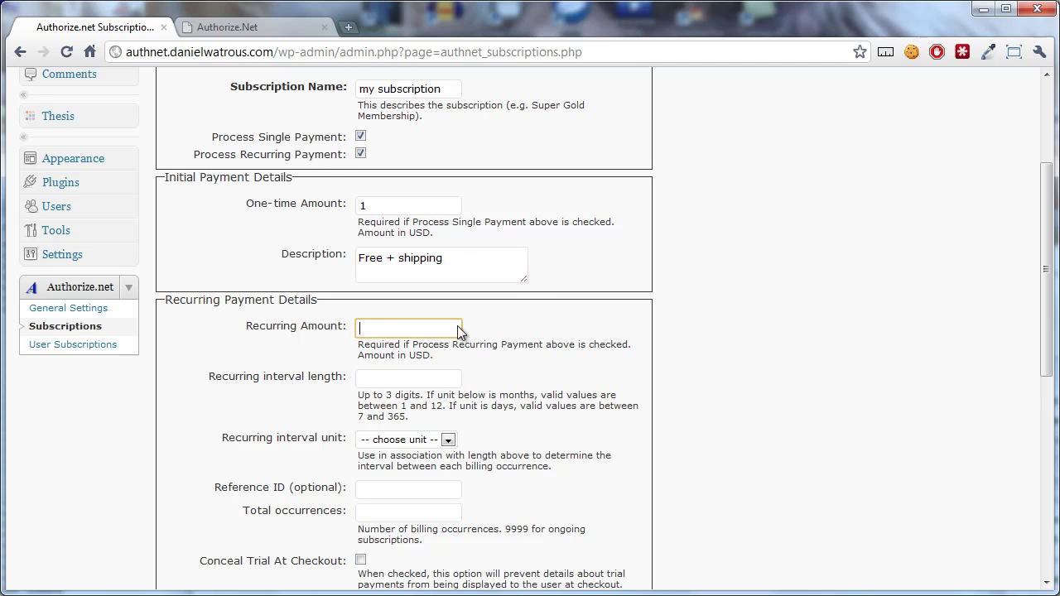
{"action": "type", "text": "19"}
{"action": "key", "text": "Tab"}
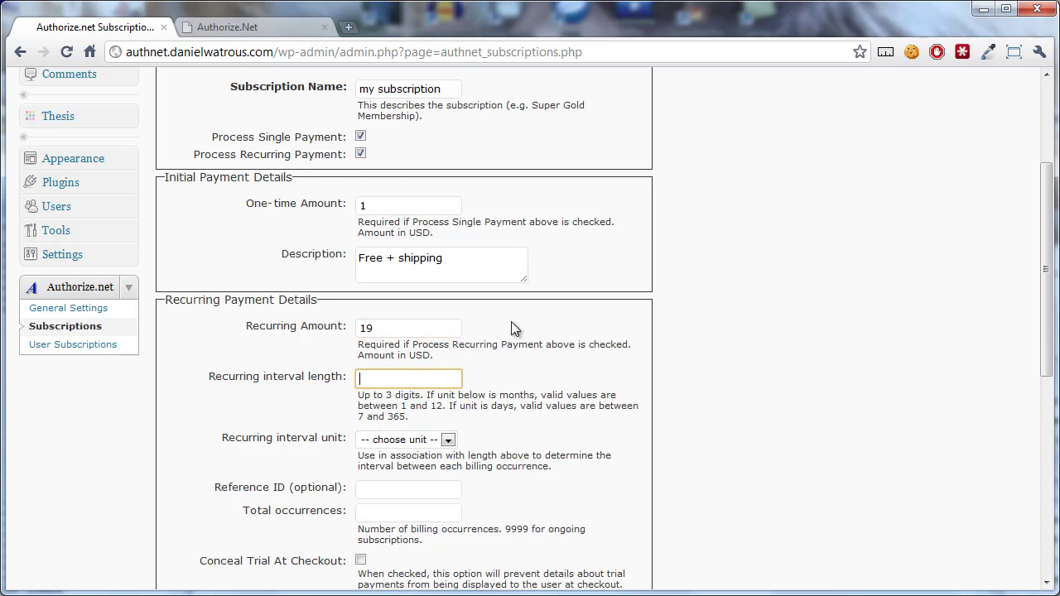
{"action": "scroll", "coordinate": [569, 454], "scroll_direction": "down", "scroll_amount": 1}
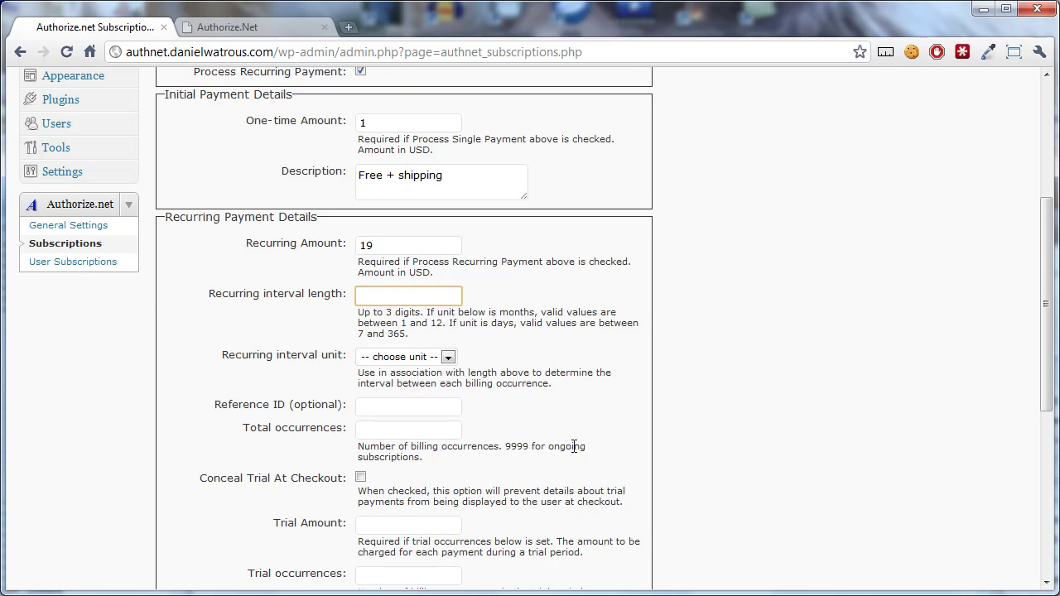
{"action": "type", "text": "1"}
{"action": "key", "text": "Tab"}
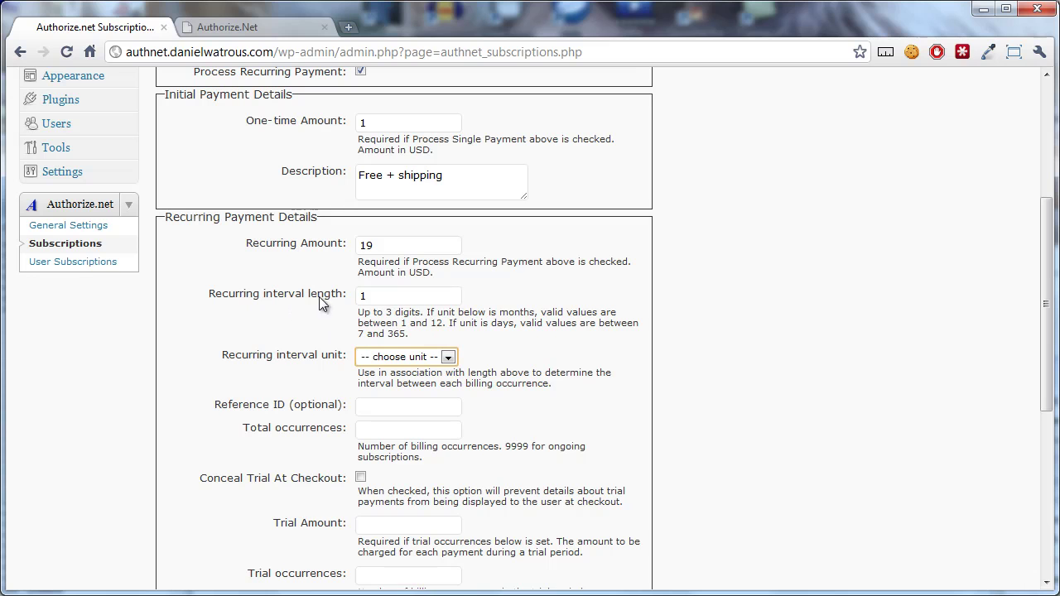
{"action": "left_click", "coordinate": [383, 362]}
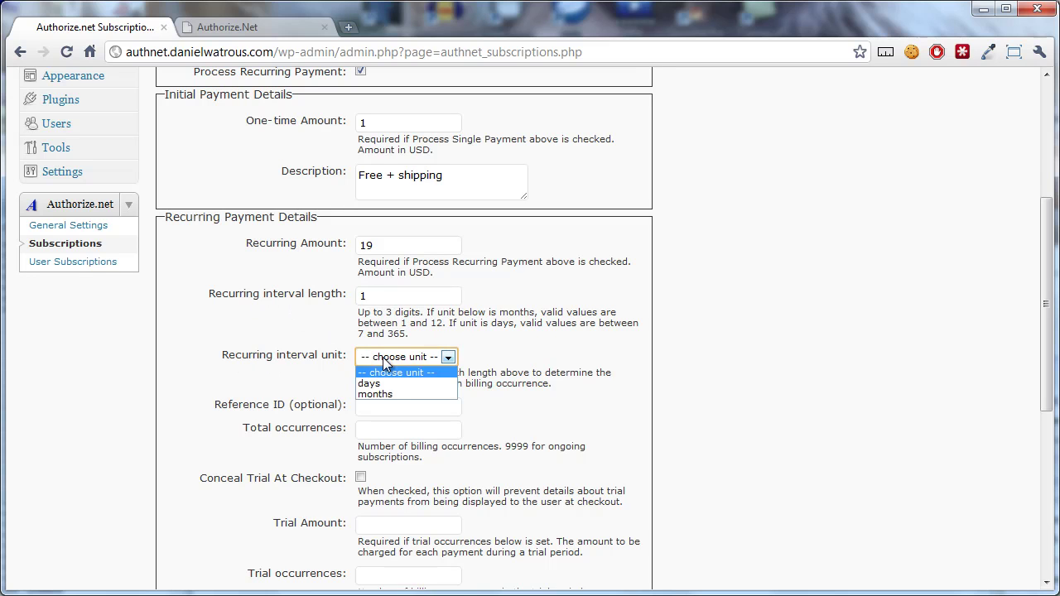
{"action": "left_click", "coordinate": [387, 396]}
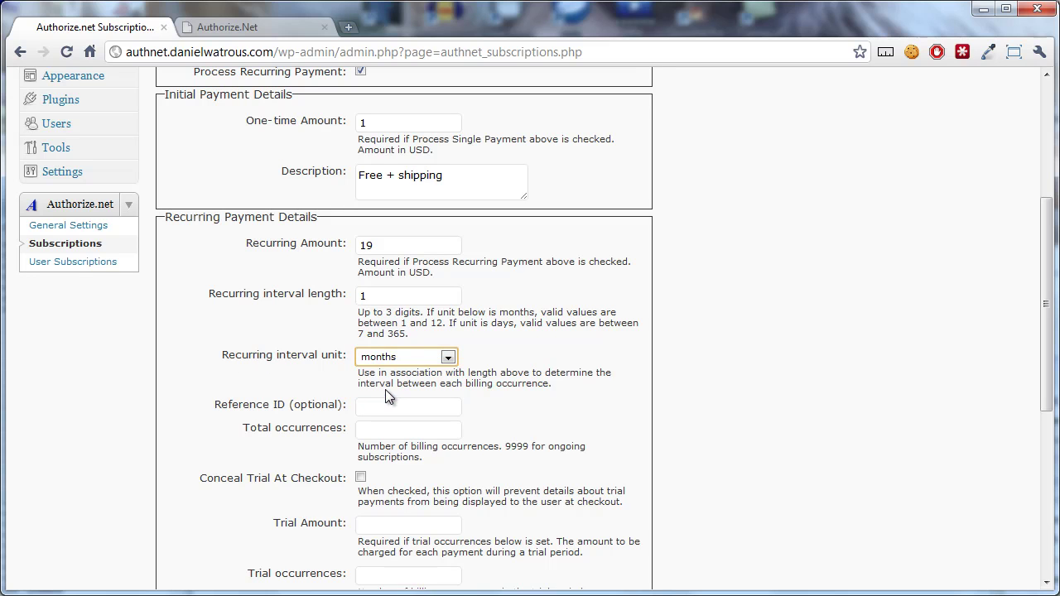
Change the recurring interval to a length of 14 with days as the unit
{"action": "left_click", "coordinate": [391, 361]}
{"action": "left_click", "coordinate": [386, 384]}
{"action": "left_click", "coordinate": [412, 298]}
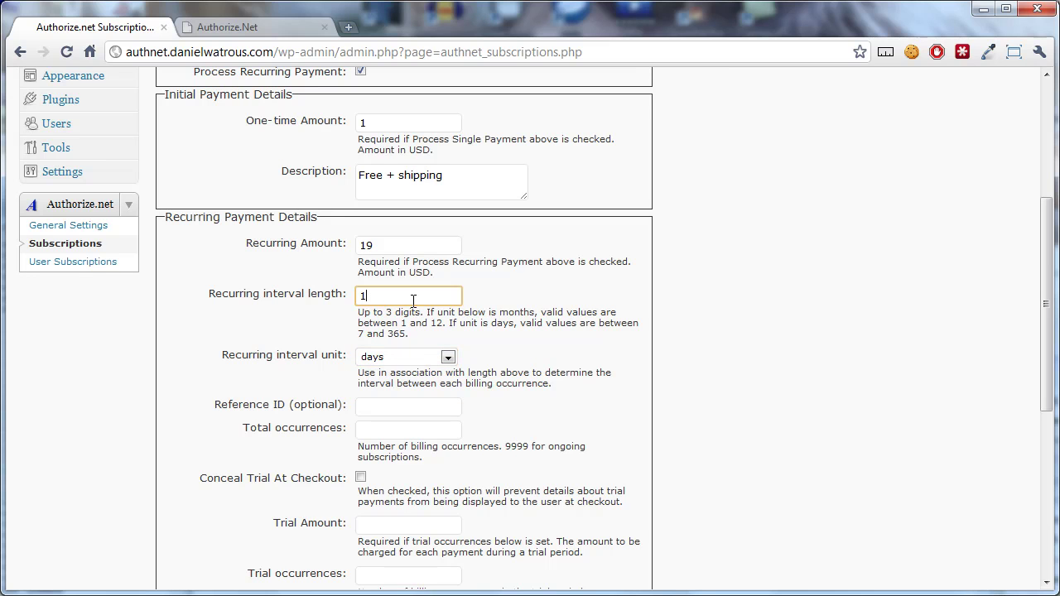
{"action": "type", "text": "4"}
Change the recurring interval to a length of 12 with months as the unit
{"action": "left_click", "coordinate": [410, 357]}
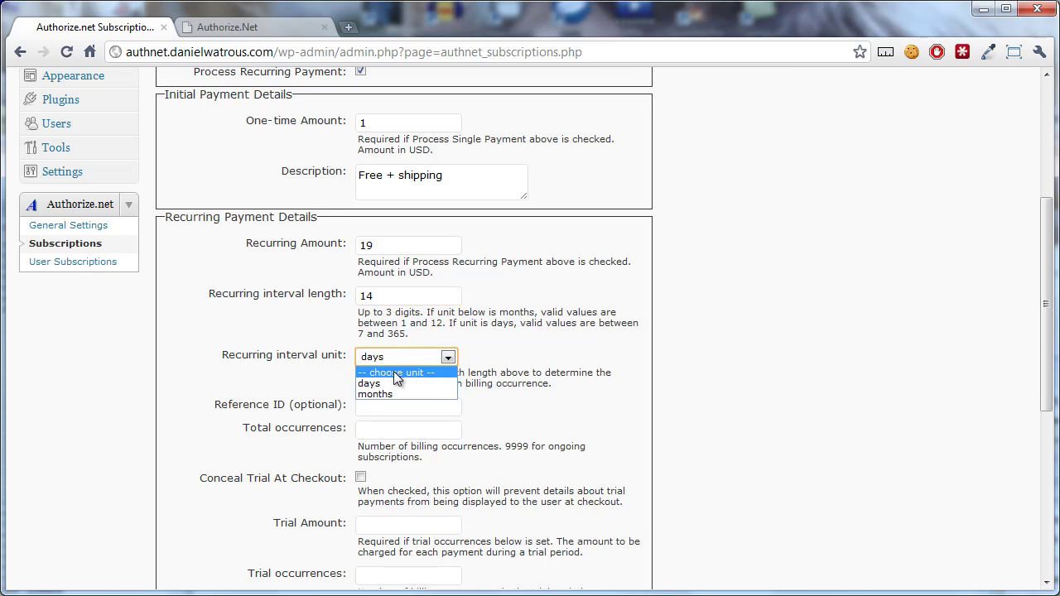
{"action": "left_click", "coordinate": [392, 390]}
{"action": "left_click", "coordinate": [331, 301]}
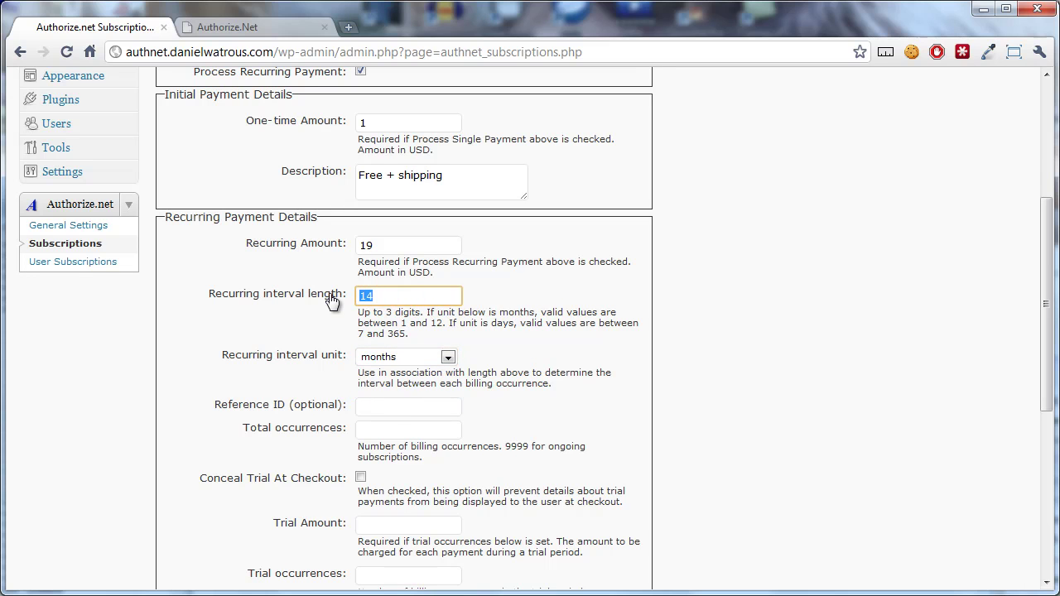
{"action": "type", "text": "12"}
{"action": "key", "text": "Tab"}
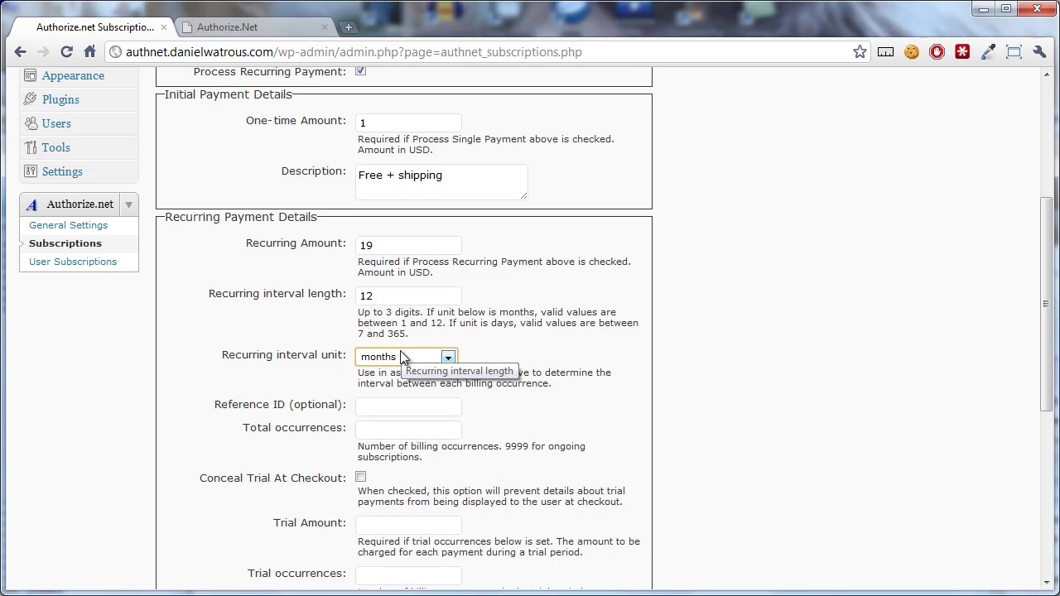
Change the recurring interval to a length of 365 with days as the unit
{"action": "key", "text": "shift+Tab"}
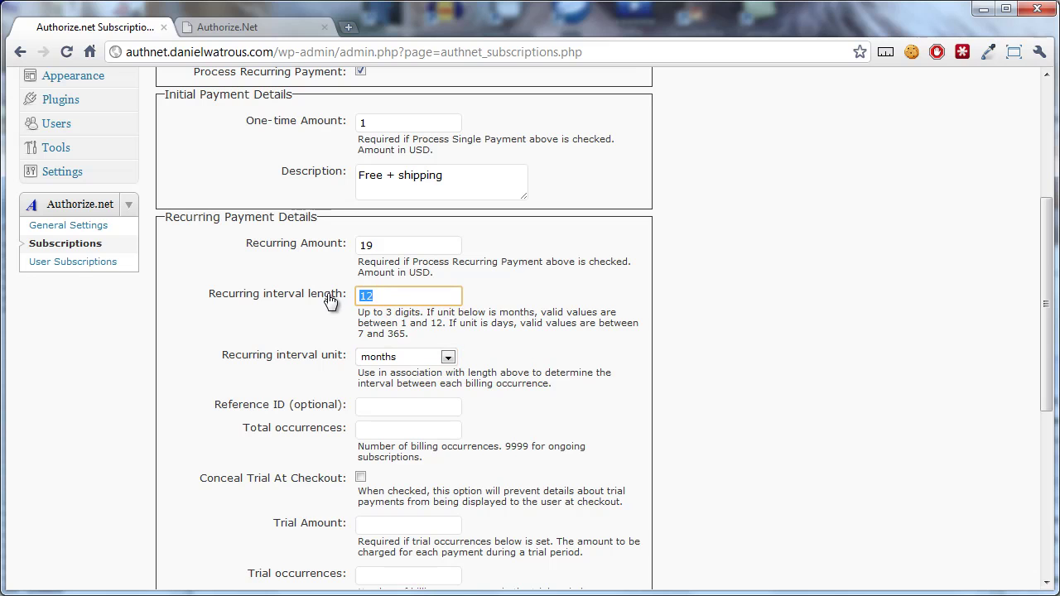
{"action": "type", "text": "365"}
{"action": "left_click", "coordinate": [384, 357]}
{"action": "left_click", "coordinate": [385, 383]}
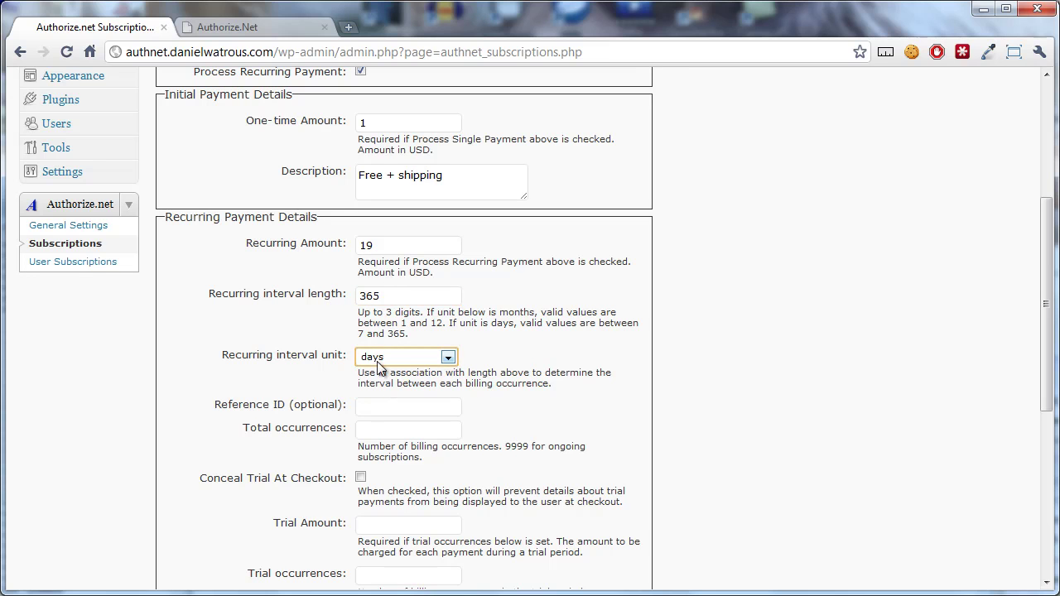
Set the recurring interval length back to 1 and its unit back to months
{"action": "key", "text": "shift+Tab"}
{"action": "type", "text": "1"}
{"action": "left_click", "coordinate": [395, 357]}
{"action": "left_click", "coordinate": [394, 392]}
Set the total billing occurrences to 9999 for an ongoing subscription
{"action": "scroll", "coordinate": [293, 353], "scroll_direction": "down", "scroll_amount": 1}
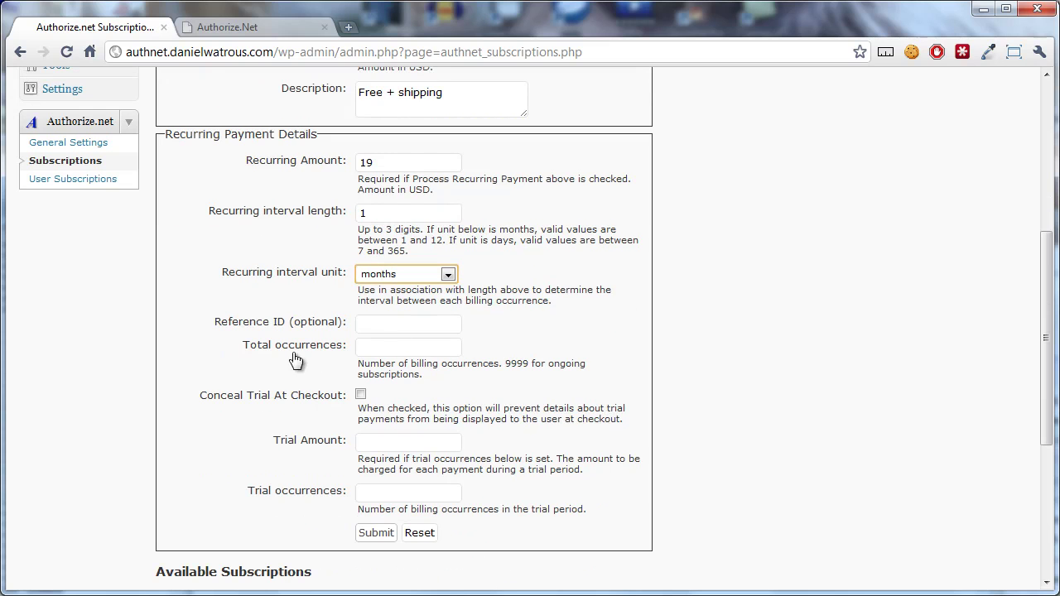
{"action": "left_click", "coordinate": [427, 344]}
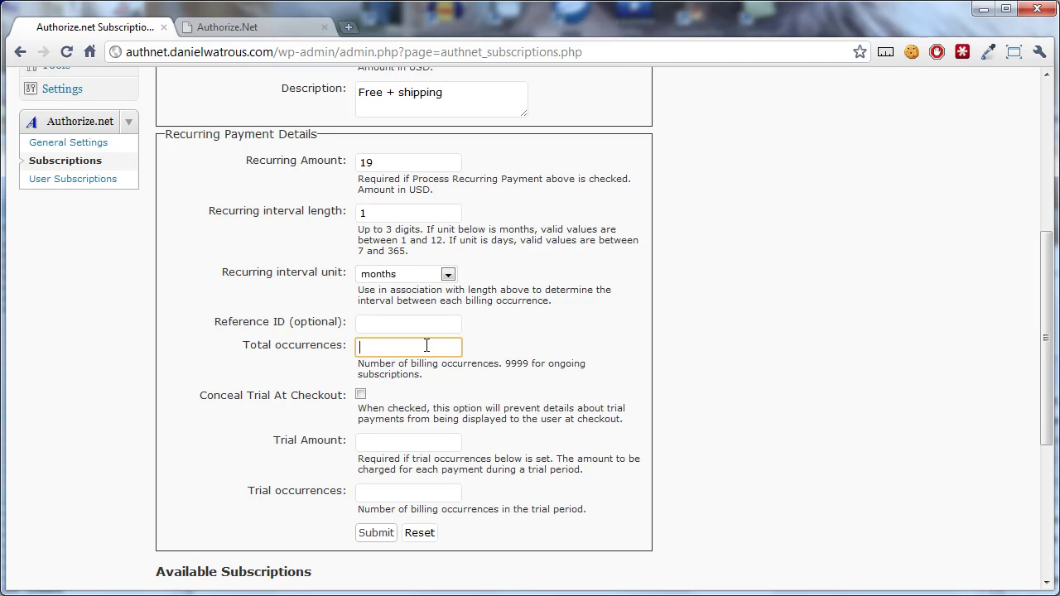
{"action": "type", "text": "9999"}
Replace the total occurrences value with 6 to limit the number of billings
{"action": "left_click", "coordinate": [463, 346]}
{"action": "left_click_drag", "start_coordinate": [396, 348], "coordinate": [353, 345]}
{"action": "type", "text": "6"}
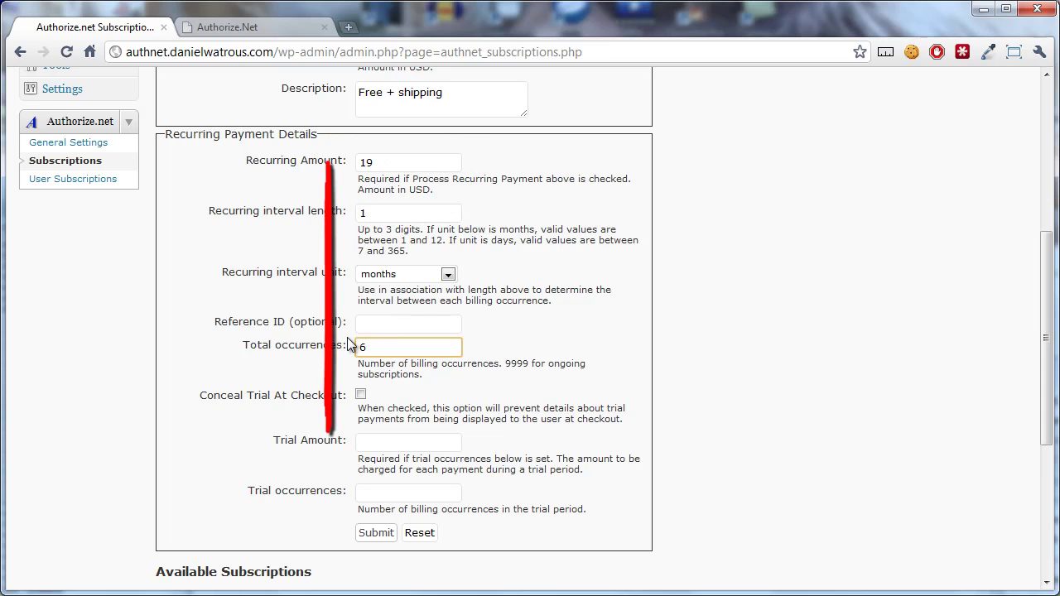
Set the trial amount to 0 and the trial occurrences to 1
{"action": "left_click", "coordinate": [294, 406]}
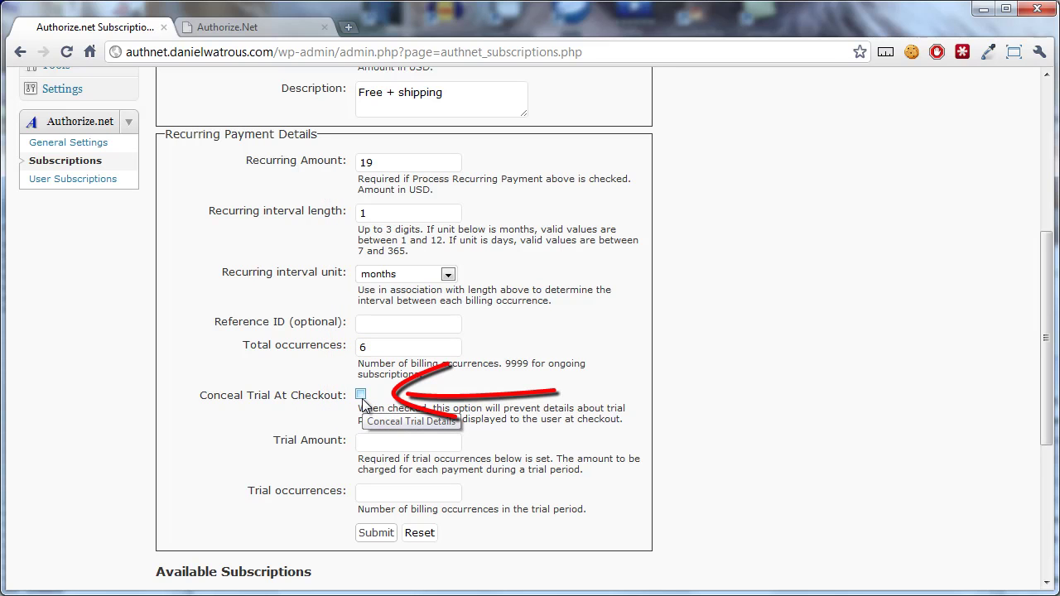
{"action": "left_click", "coordinate": [374, 441]}
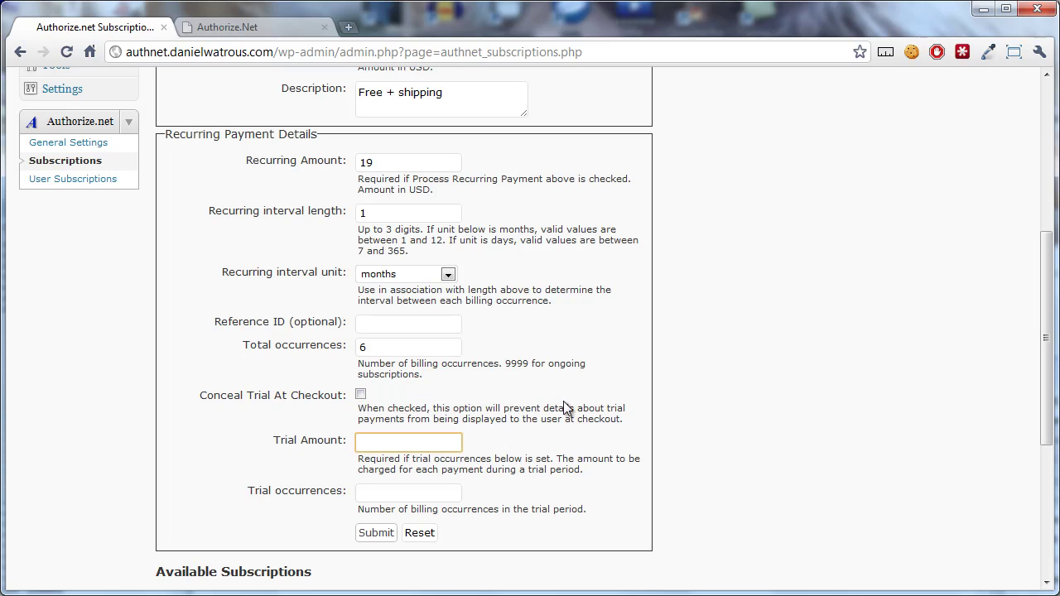
{"action": "type", "text": "0"}
{"action": "left_click", "coordinate": [443, 494]}
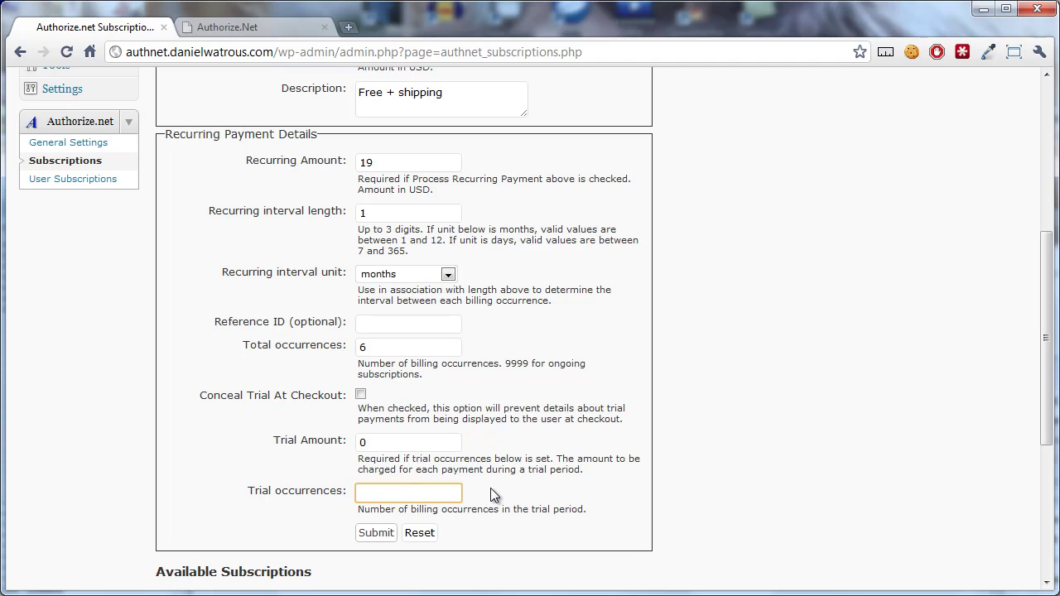
{"action": "type", "text": "1"}
{"action": "left_click", "coordinate": [503, 490]}
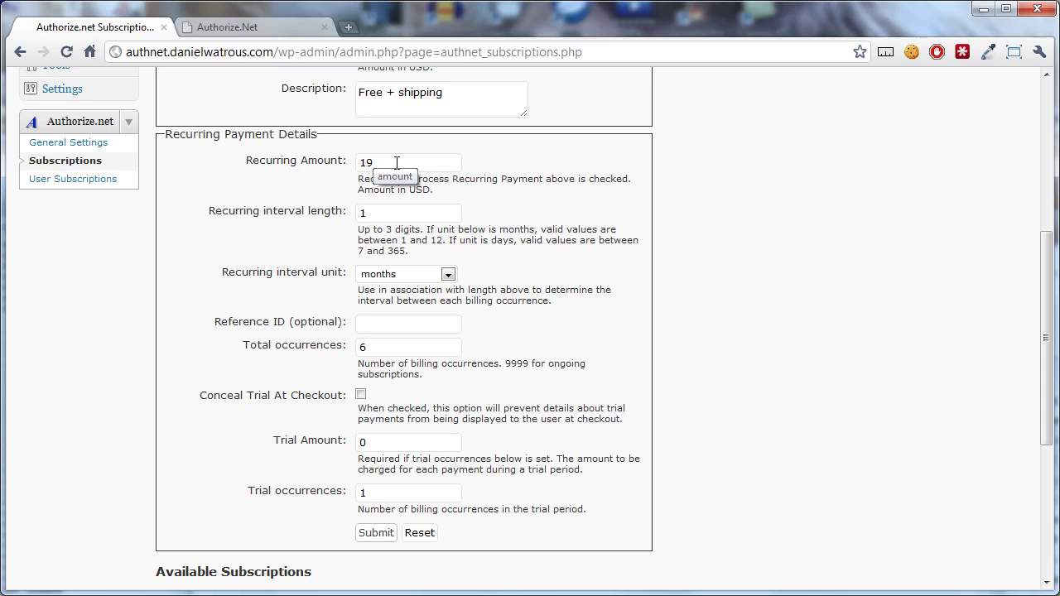
Change the trial amount to 10 and the trial occurrences to 3
{"action": "scroll", "coordinate": [575, 281], "scroll_direction": "up", "scroll_amount": 2}
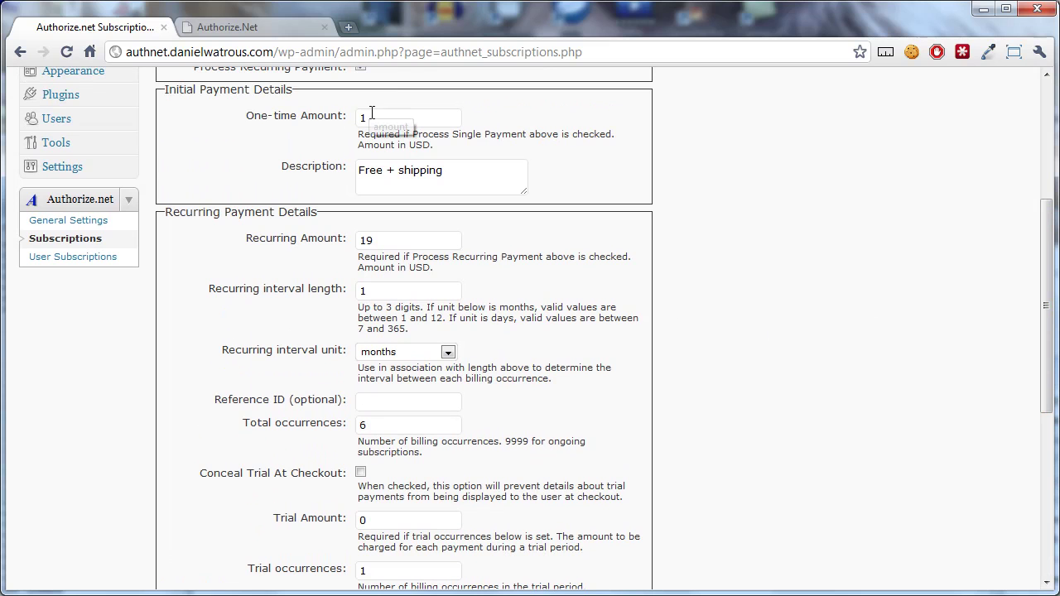
{"action": "scroll", "coordinate": [776, 216], "scroll_direction": "down", "scroll_amount": 2}
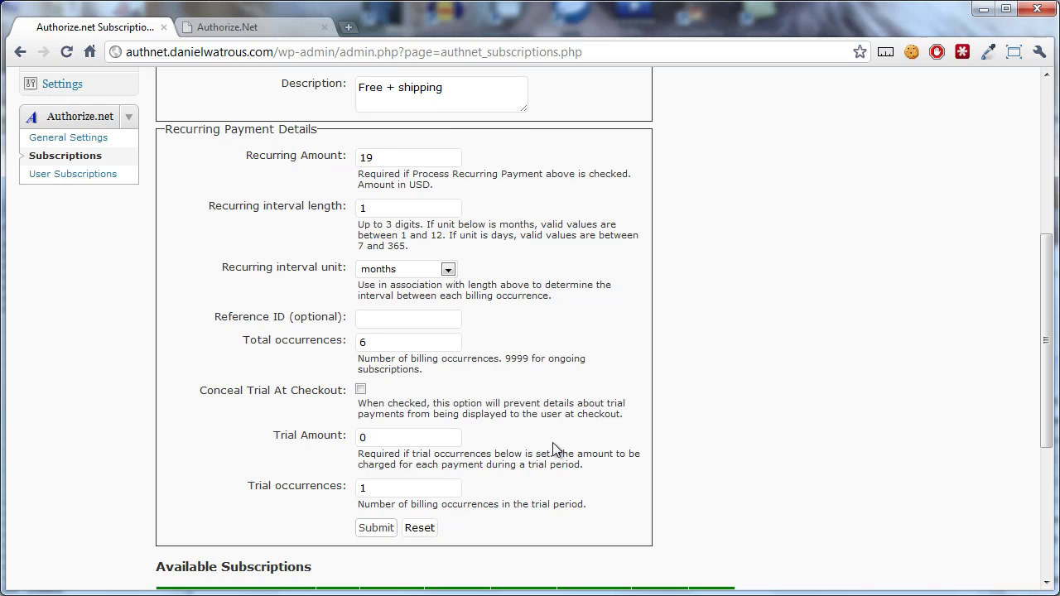
{"action": "scroll", "coordinate": [553, 442], "scroll_direction": "up", "scroll_amount": 1}
{"action": "scroll", "coordinate": [389, 461], "scroll_direction": "down", "scroll_amount": 1}
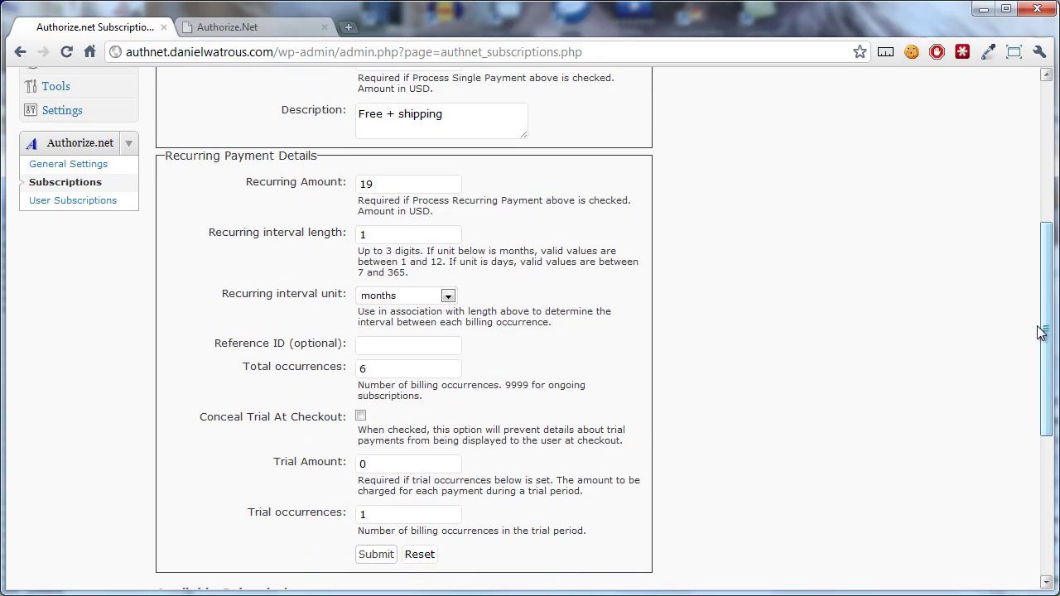
{"action": "double_click", "coordinate": [389, 463]}
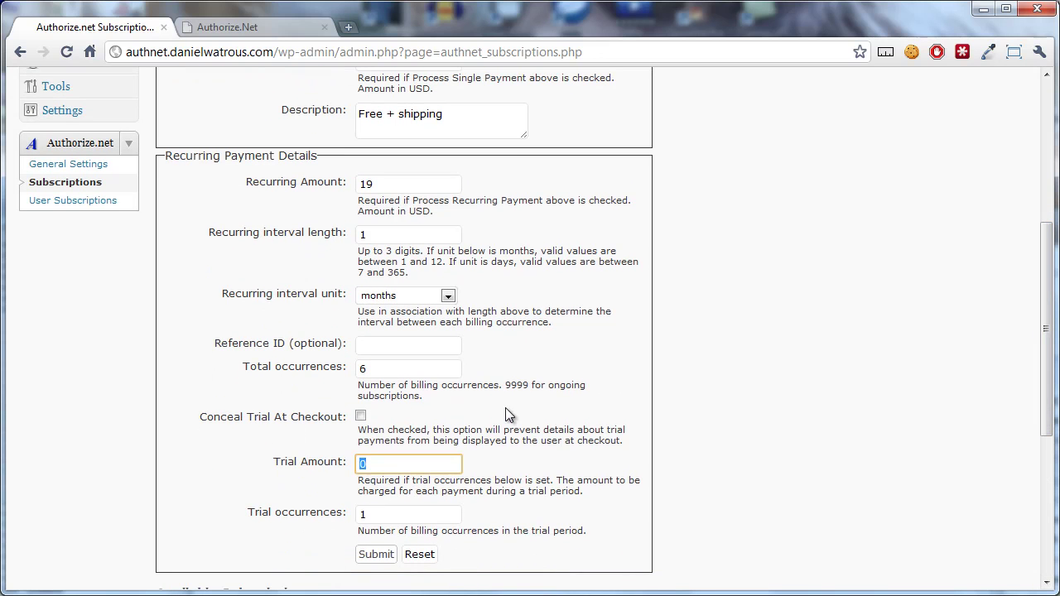
{"action": "type", "text": "15"}
{"action": "key", "text": "BackSpace"}
{"action": "type", "text": "0"}
{"action": "double_click", "coordinate": [390, 513]}
{"action": "type", "text": "3"}
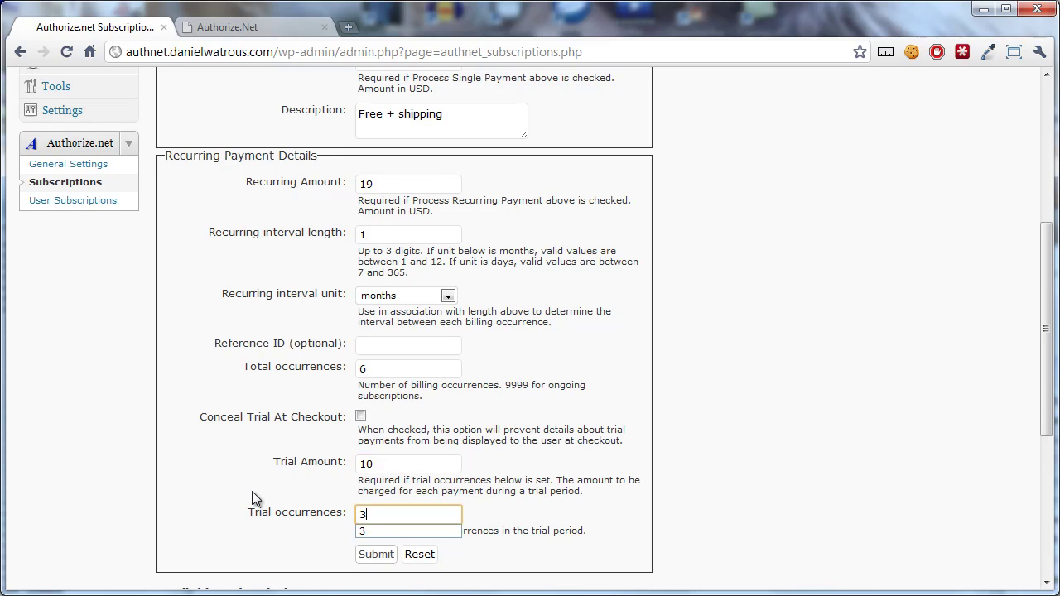
{"action": "left_click", "coordinate": [495, 512]}
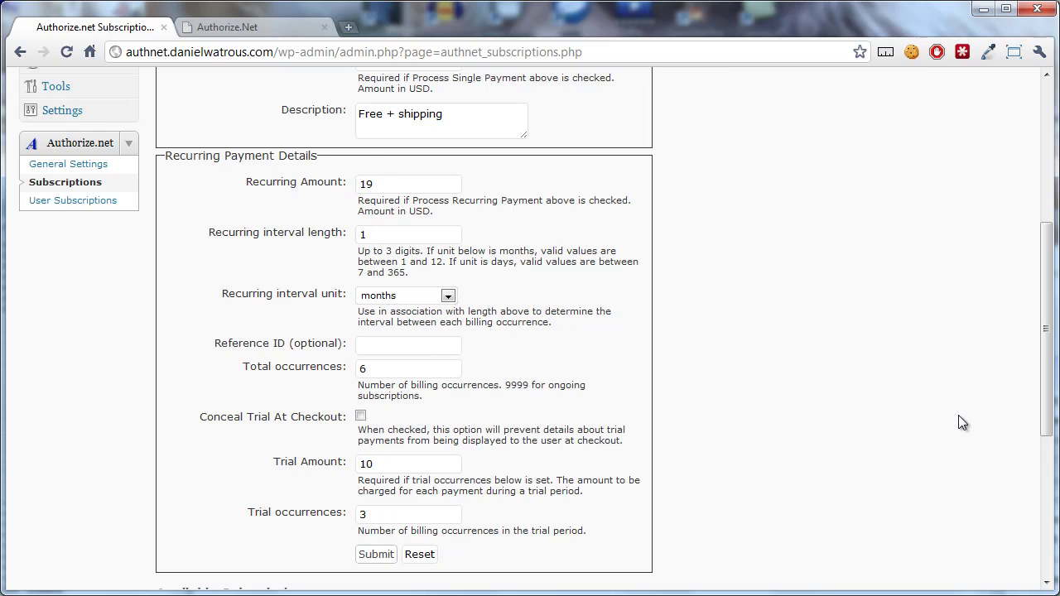
{"action": "left_click_drag", "start_coordinate": [1047, 408], "coordinate": [1056, 385]}
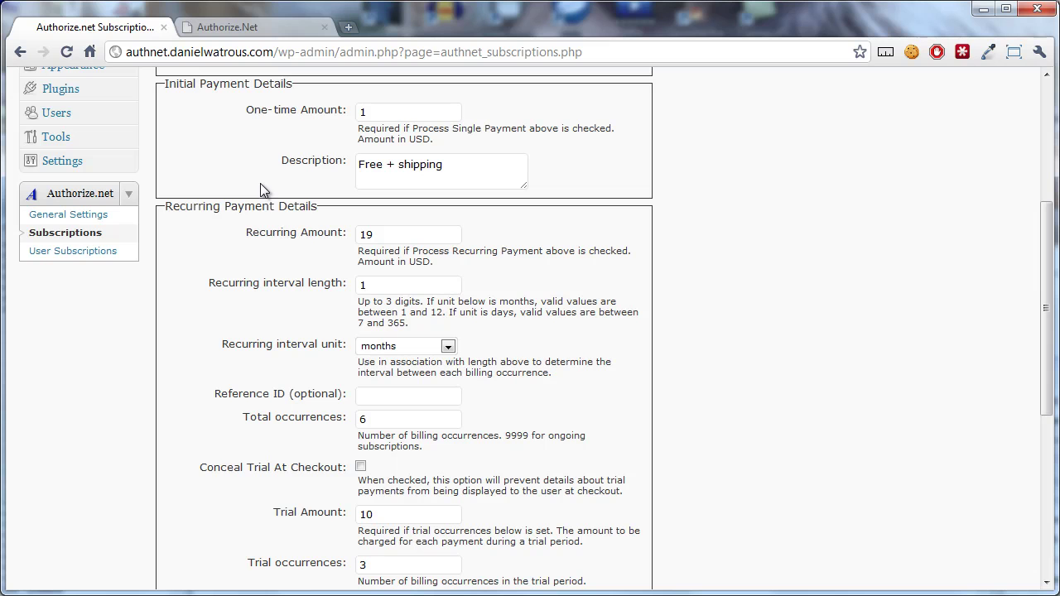
Clear the one-time amount and its description, and turn off Process Single Payment
{"action": "left_click", "coordinate": [366, 112]}
{"action": "key", "text": "BackSpace"}
{"action": "left_click_drag", "start_coordinate": [440, 164], "coordinate": [341, 165]}
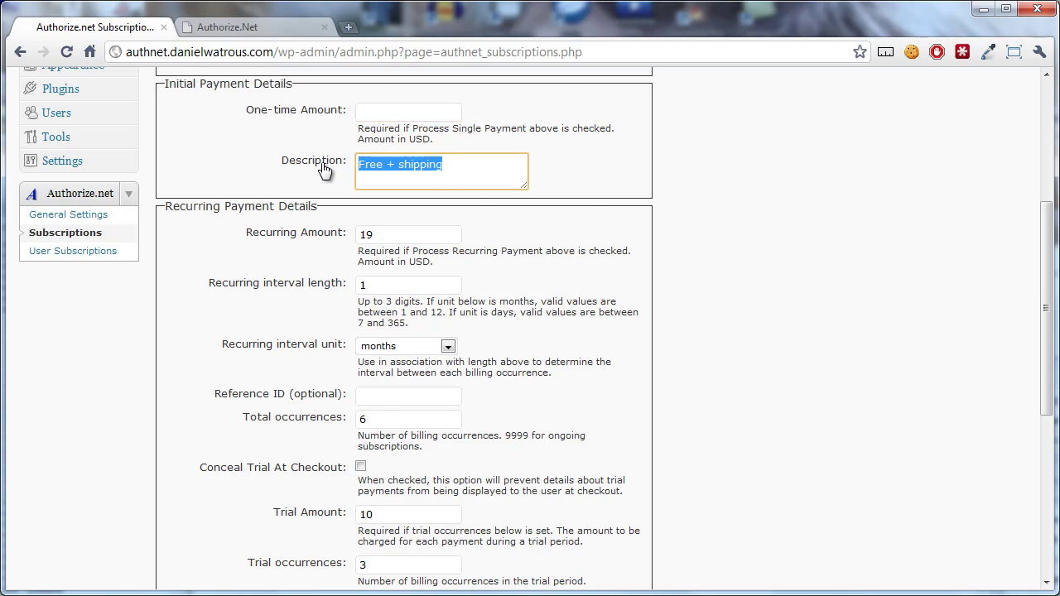
{"action": "key", "text": "BackSpace"}
{"action": "scroll", "coordinate": [340, 174], "scroll_direction": "up", "scroll_amount": 1}
{"action": "left_click", "coordinate": [360, 125]}
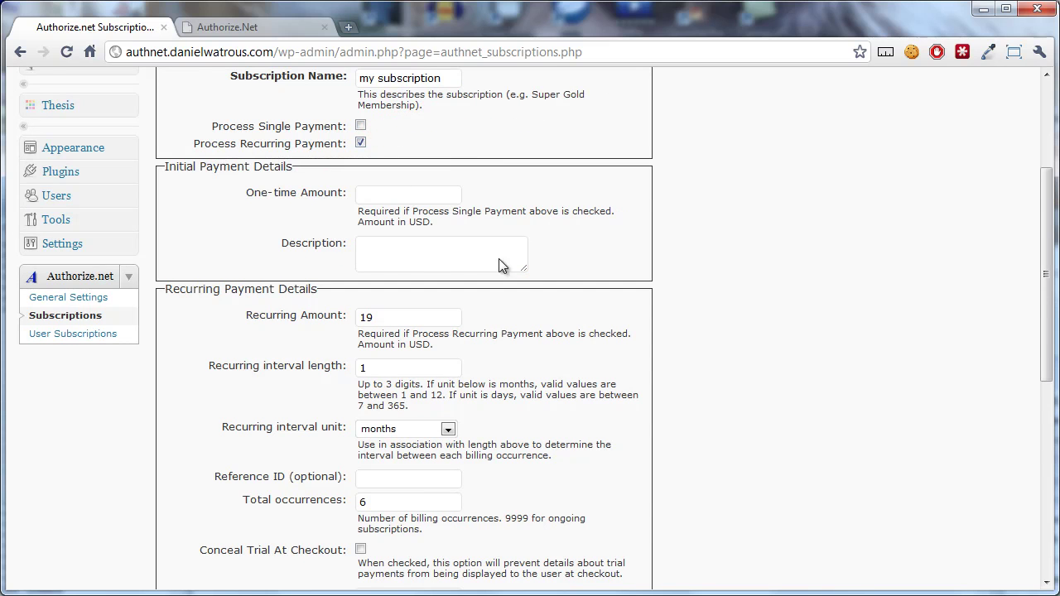
Clear the trial amount and the trial occurrences in the recurring payment details
{"action": "scroll", "coordinate": [497, 265], "scroll_direction": "down", "scroll_amount": 2}
{"action": "double_click", "coordinate": [366, 431]}
{"action": "key", "text": "BackSpace"}
{"action": "key", "text": "Tab"}
{"action": "key", "text": "BackSpace"}
{"action": "scroll", "coordinate": [525, 384], "scroll_direction": "up", "scroll_amount": 1}
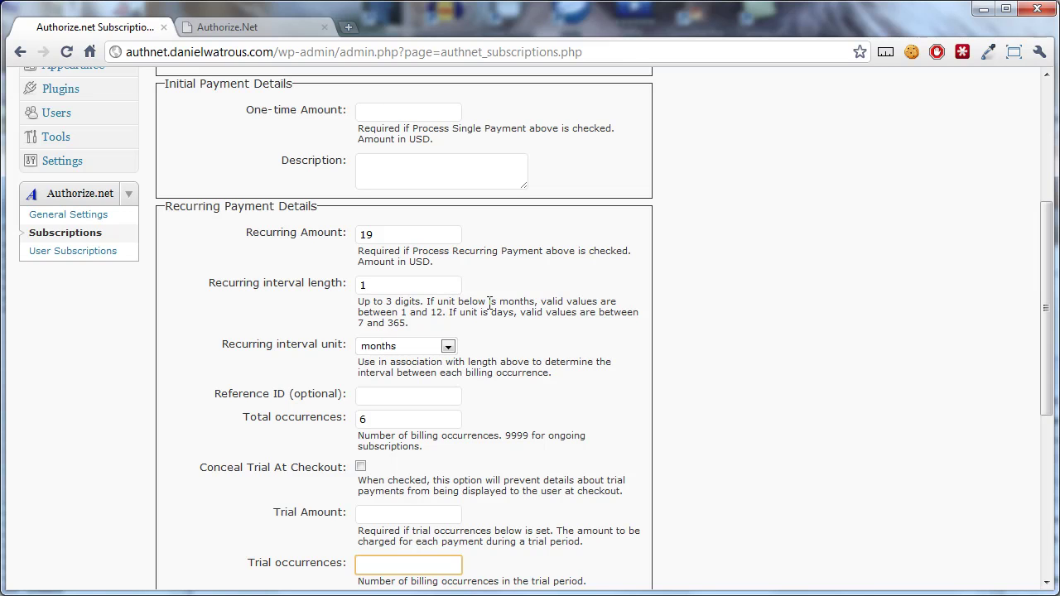
Set the one-time amount to 19 with the description "Gold Membership"
{"action": "left_click", "coordinate": [398, 114]}
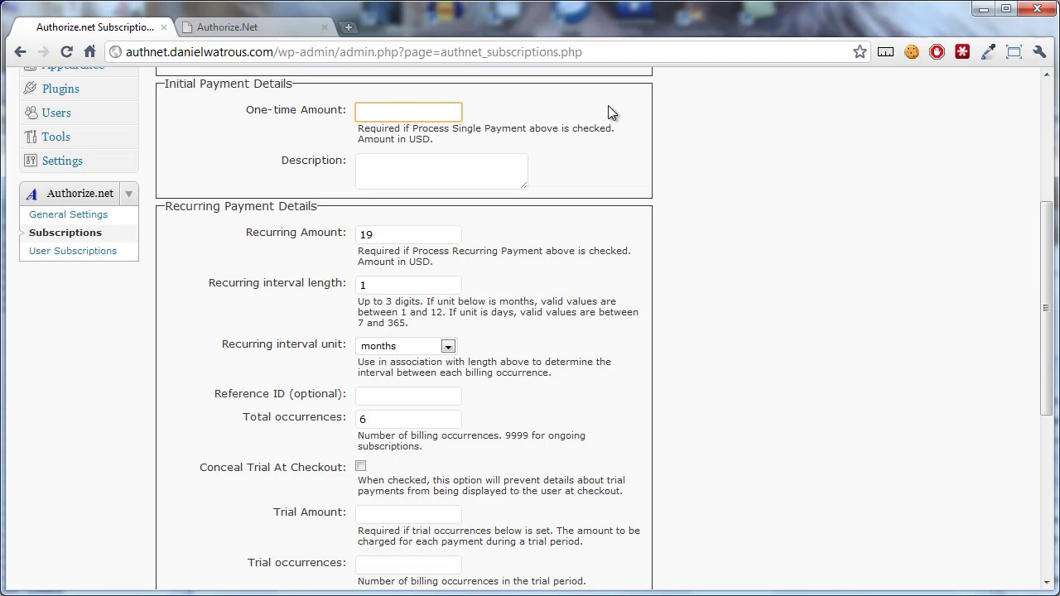
{"action": "type", "text": "19"}
{"action": "left_click", "coordinate": [467, 177]}
{"action": "type", "text": "Gold"}
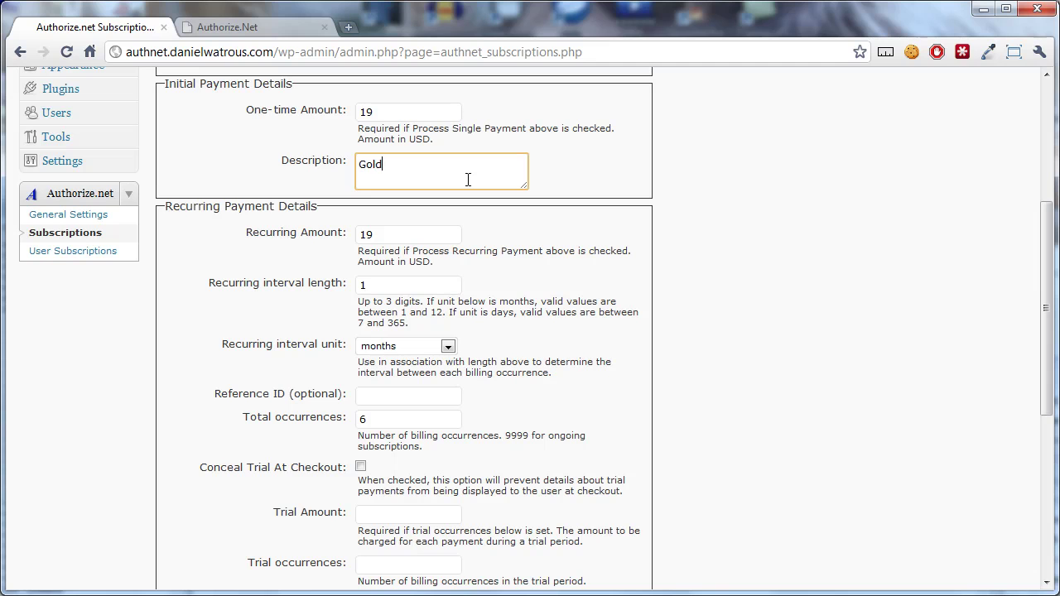
{"action": "type", "text": " Membership"}
Set the trial amount to 0 and the trial occurrences to 1 for a free first period
{"action": "left_click", "coordinate": [452, 515]}
{"action": "type", "text": "0"}
{"action": "key", "text": "Tab"}
{"action": "type", "text": "1"}
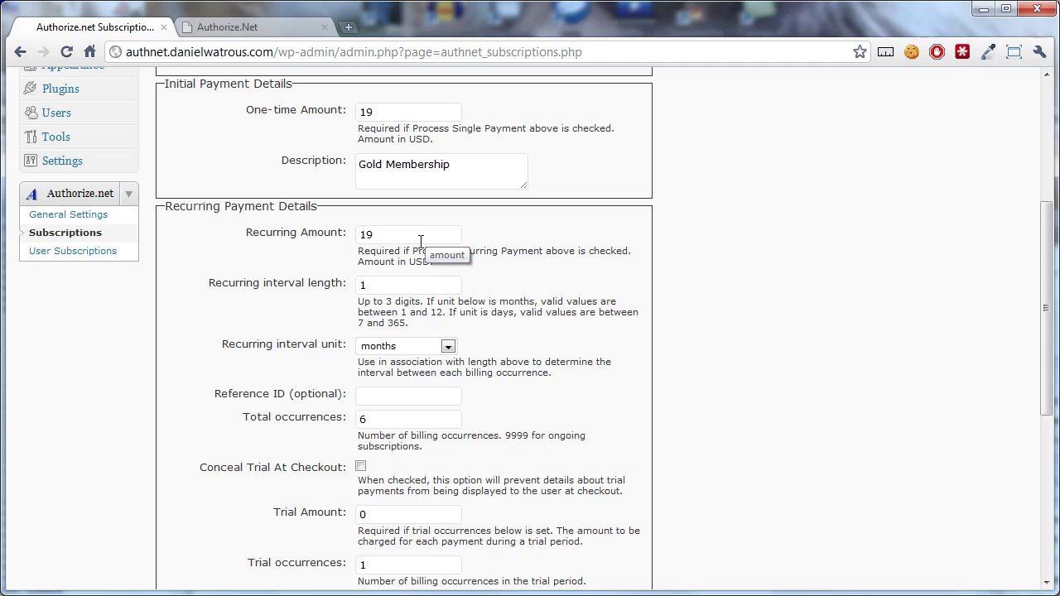
Change the one-time amount to 1 and submit the subscription
{"action": "left_click_drag", "start_coordinate": [386, 111], "coordinate": [326, 118]}
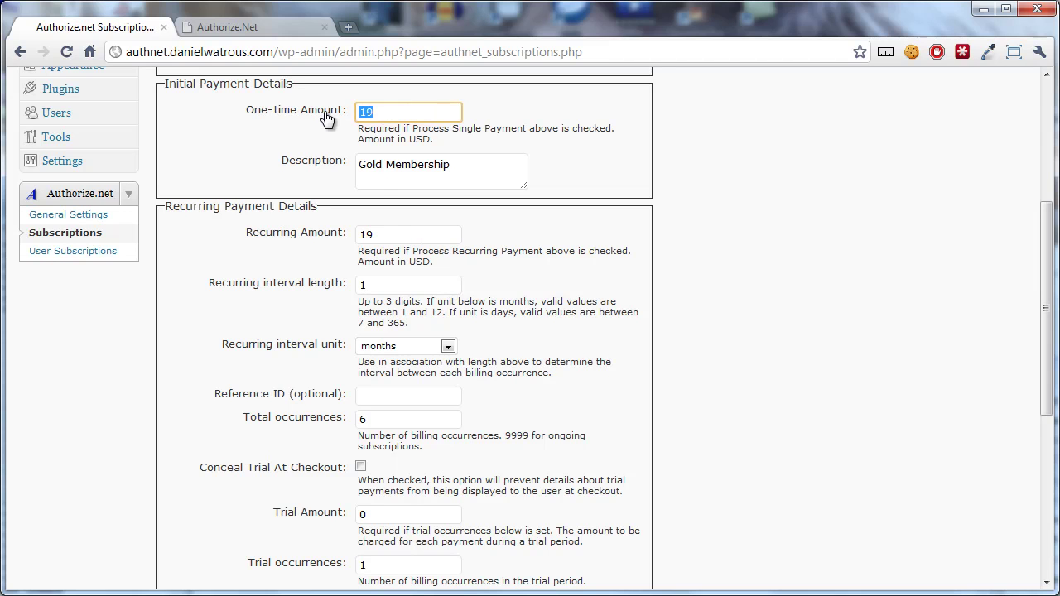
{"action": "type", "text": "1"}
{"action": "left_click", "coordinate": [496, 105]}
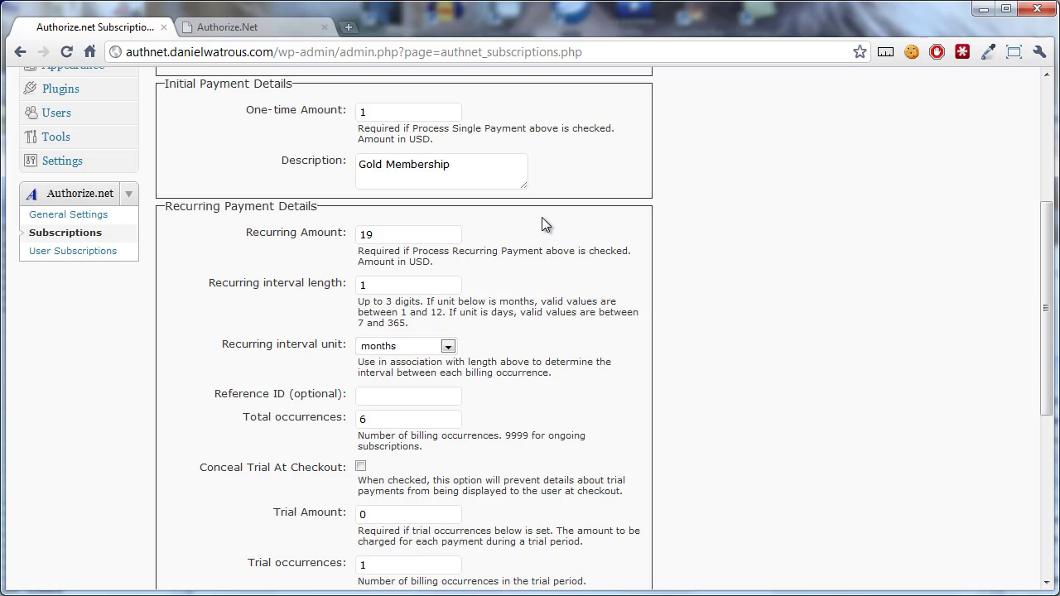
{"action": "left_click_drag", "start_coordinate": [1047, 310], "coordinate": [1049, 338]}
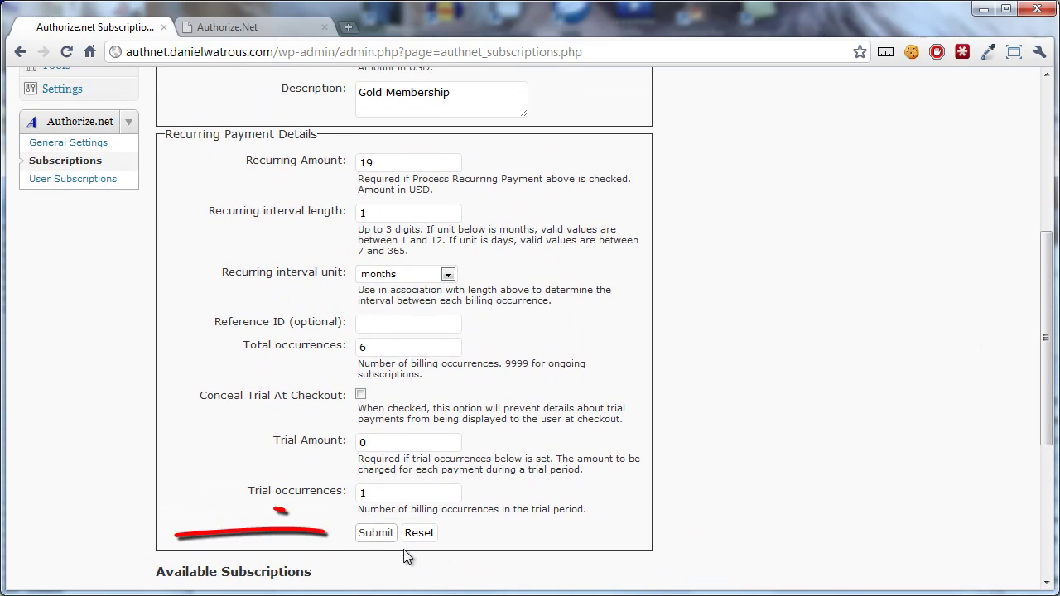
{"action": "left_click", "coordinate": [376, 533]}
Edit "my subscription" from the Available Subscriptions list, enable Process Single Payment and submit it again
{"action": "scroll", "coordinate": [381, 534], "scroll_direction": "down", "scroll_amount": 5}
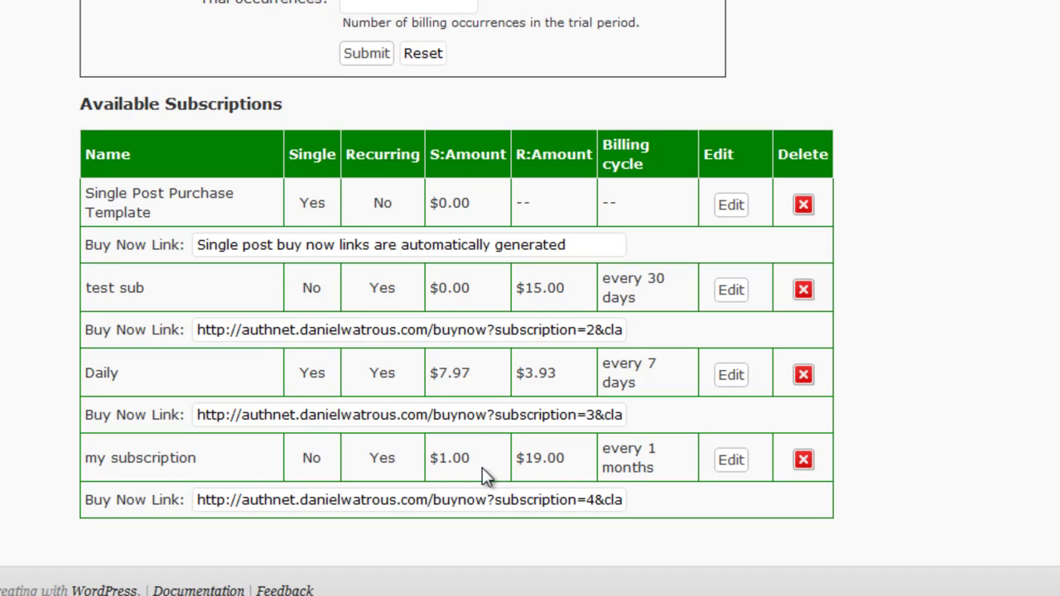
{"action": "left_click_drag", "start_coordinate": [429, 457], "coordinate": [478, 457]}
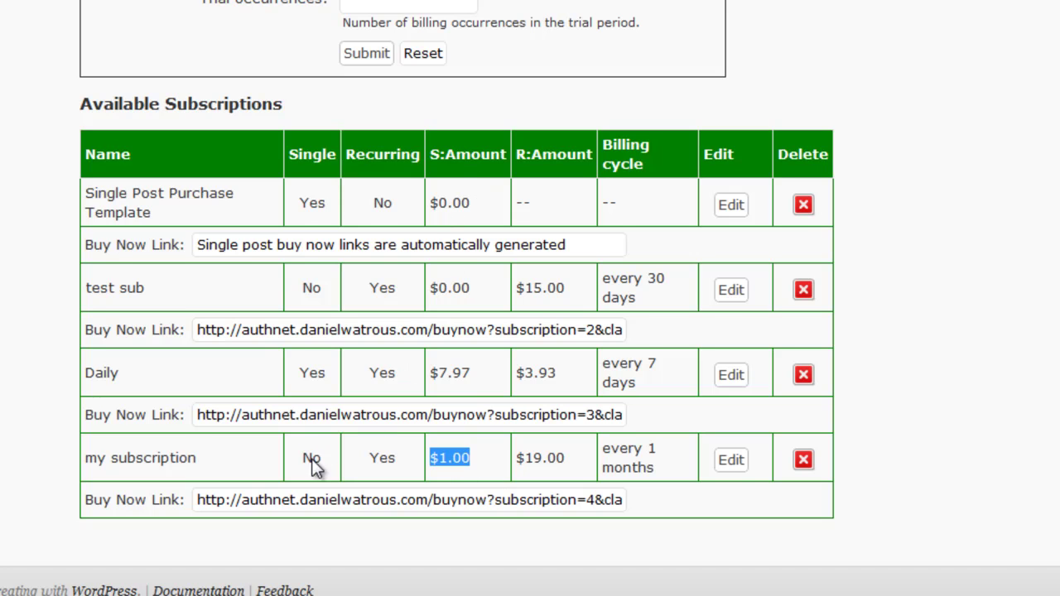
{"action": "left_click", "coordinate": [738, 463]}
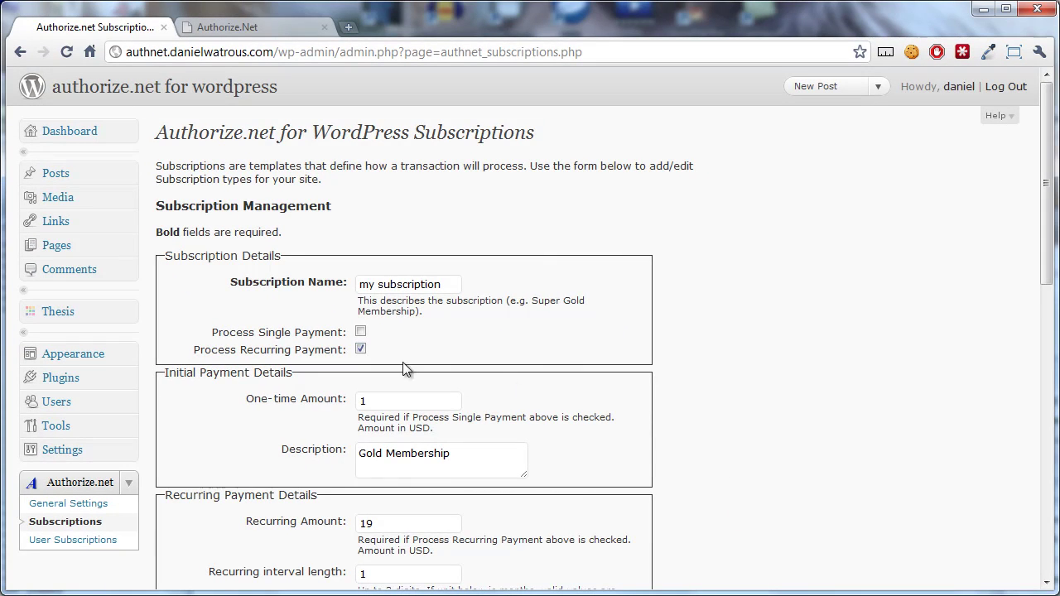
{"action": "left_click", "coordinate": [361, 331]}
{"action": "scroll", "coordinate": [380, 517], "scroll_direction": "down", "scroll_amount": 5}
{"action": "left_click", "coordinate": [370, 480]}
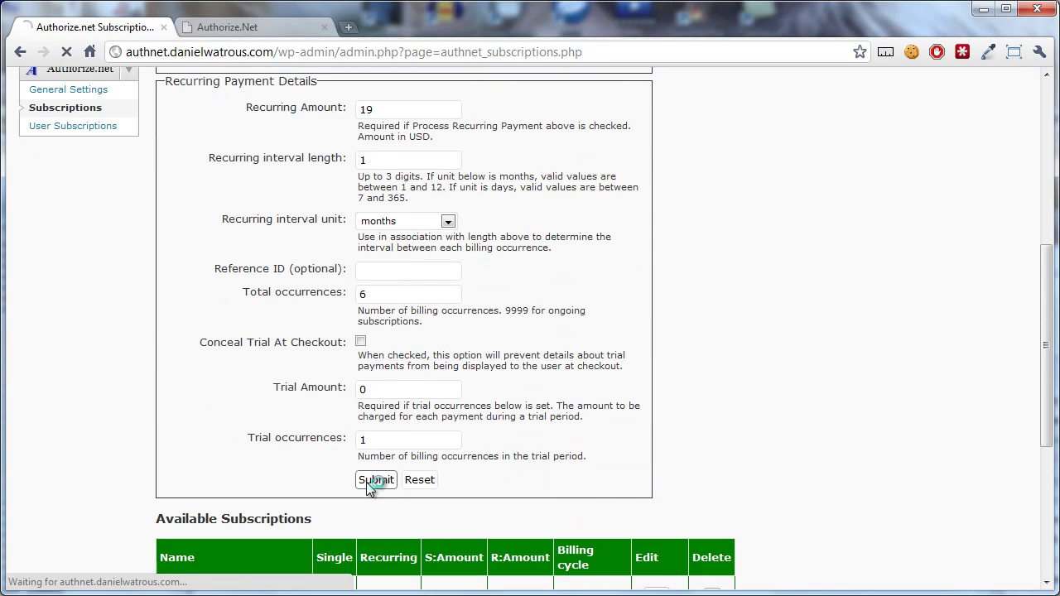
Copy the Buy Now Link of "my subscription" and open it in a new browser tab
{"action": "scroll", "coordinate": [697, 403], "scroll_direction": "down", "scroll_amount": 4}
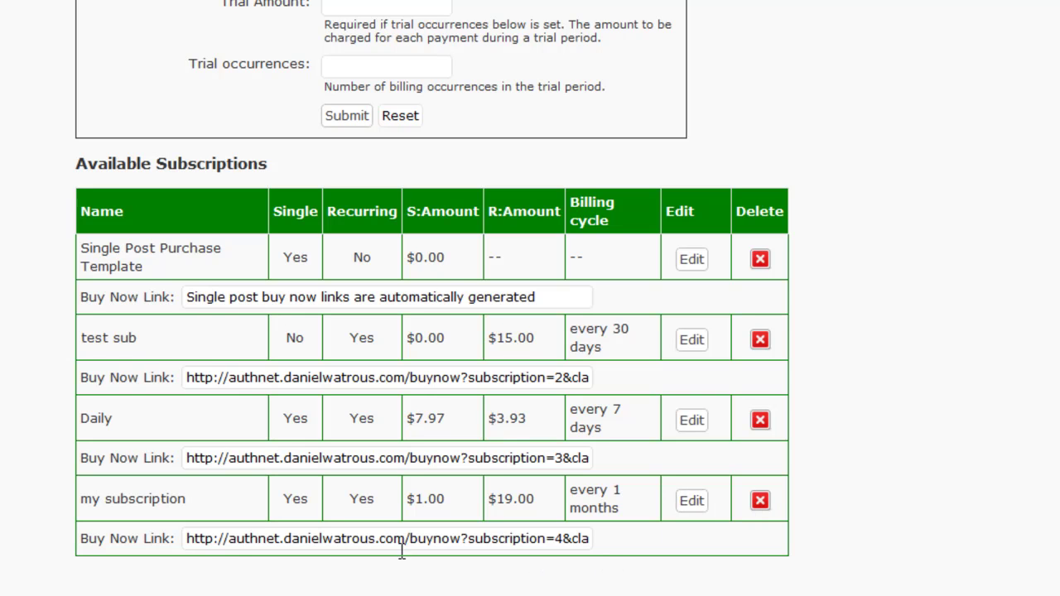
{"action": "left_click", "coordinate": [287, 540]}
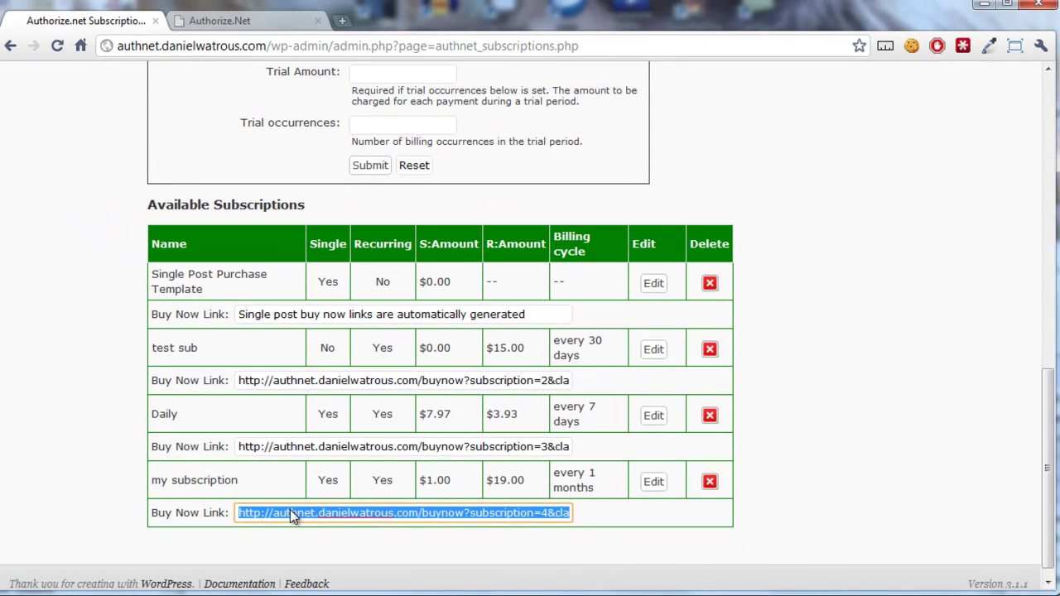
{"action": "right_click", "coordinate": [291, 516]}
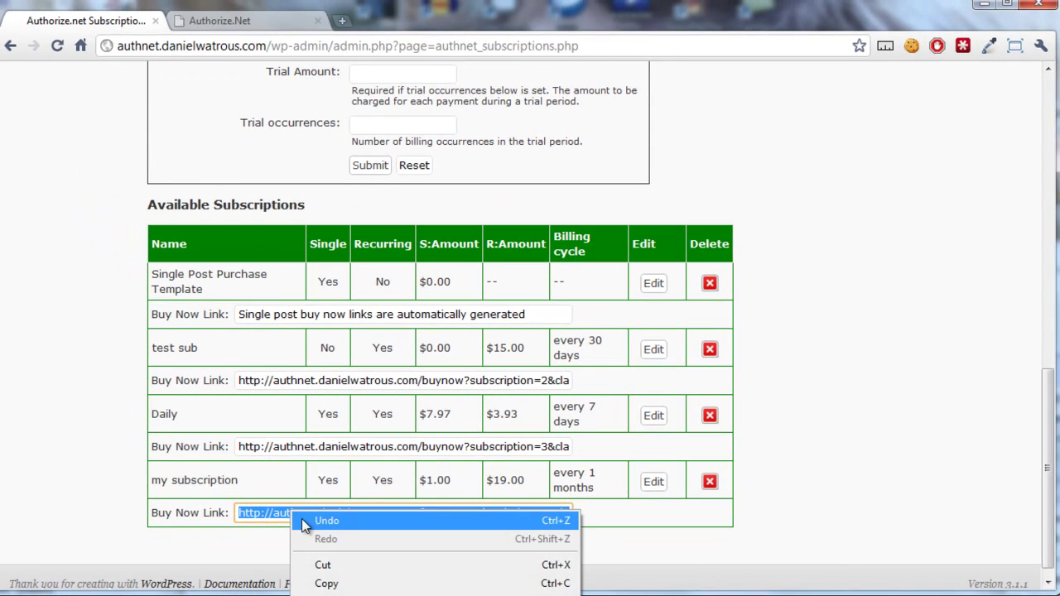
{"action": "left_click", "coordinate": [329, 581]}
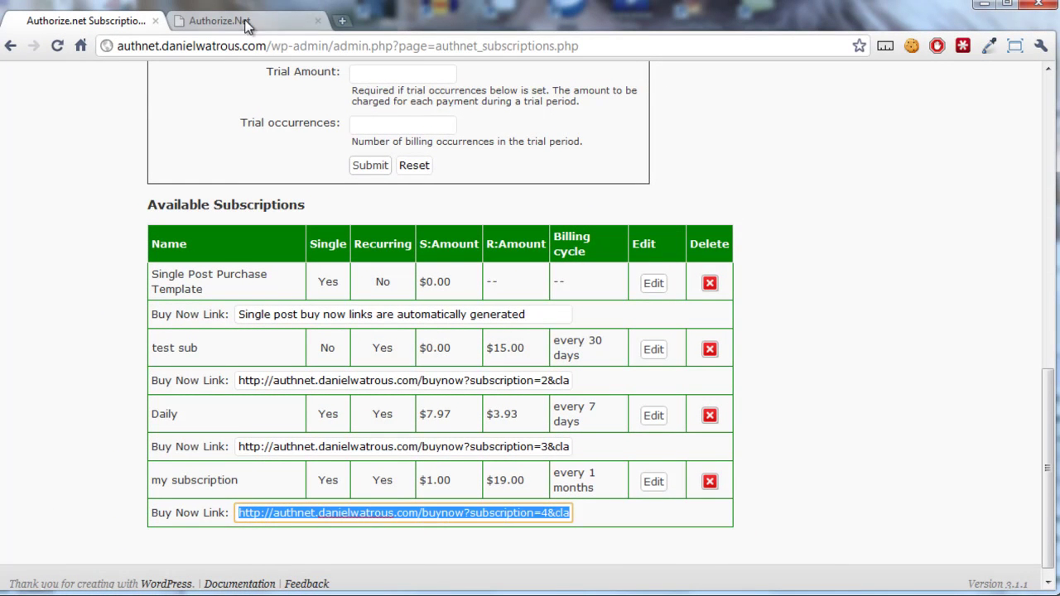
{"action": "left_click", "coordinate": [342, 19]}
{"action": "key", "text": "ctrl+v"}
{"action": "key", "text": "Return"}
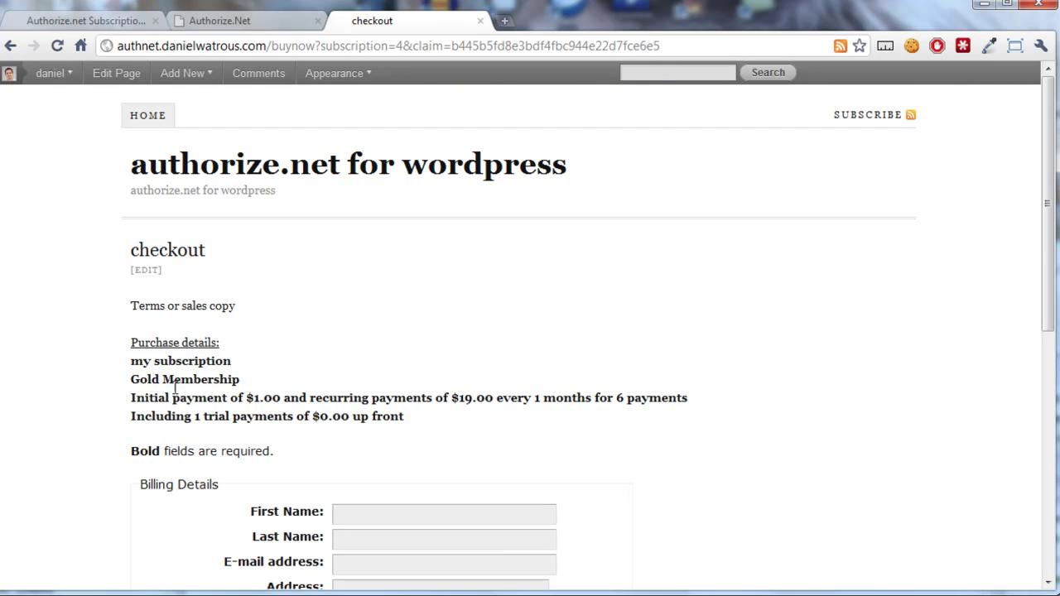
Review the subscription name, description, payment terms and trial line in the checkout page's purchase details
{"action": "left_click_drag", "start_coordinate": [135, 366], "coordinate": [234, 363]}
{"action": "left_click_drag", "start_coordinate": [133, 379], "coordinate": [237, 377]}
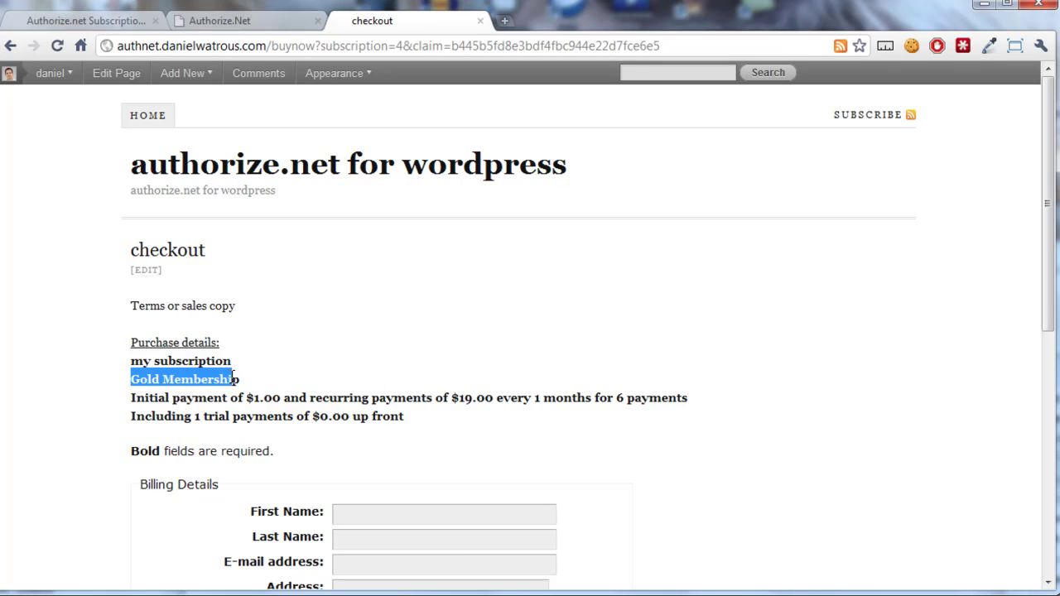
{"action": "left_click", "coordinate": [188, 397]}
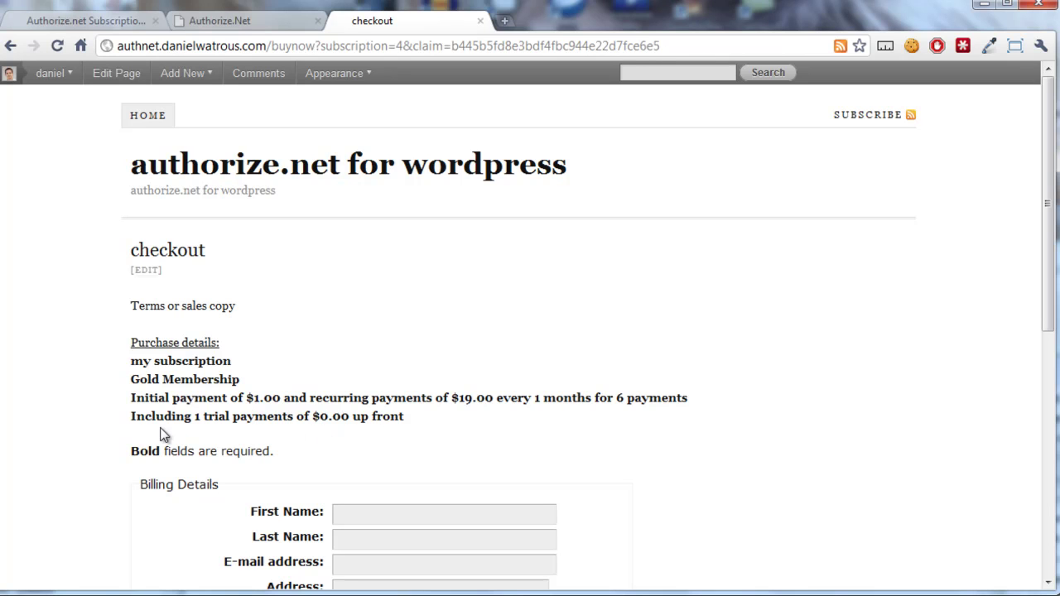
{"action": "left_click_drag", "start_coordinate": [133, 417], "coordinate": [410, 424]}
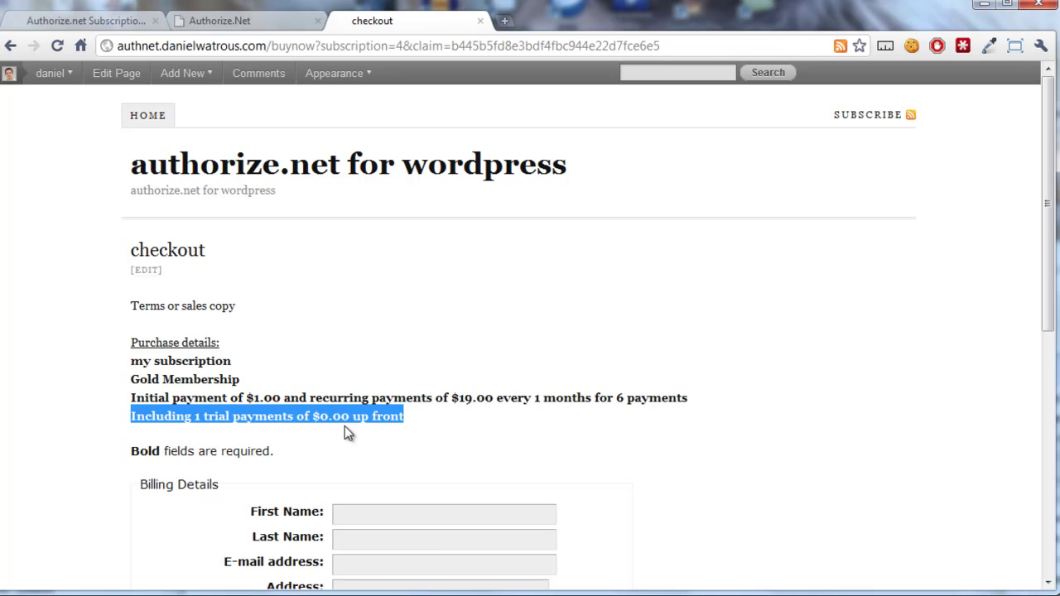
{"action": "left_click", "coordinate": [287, 414]}
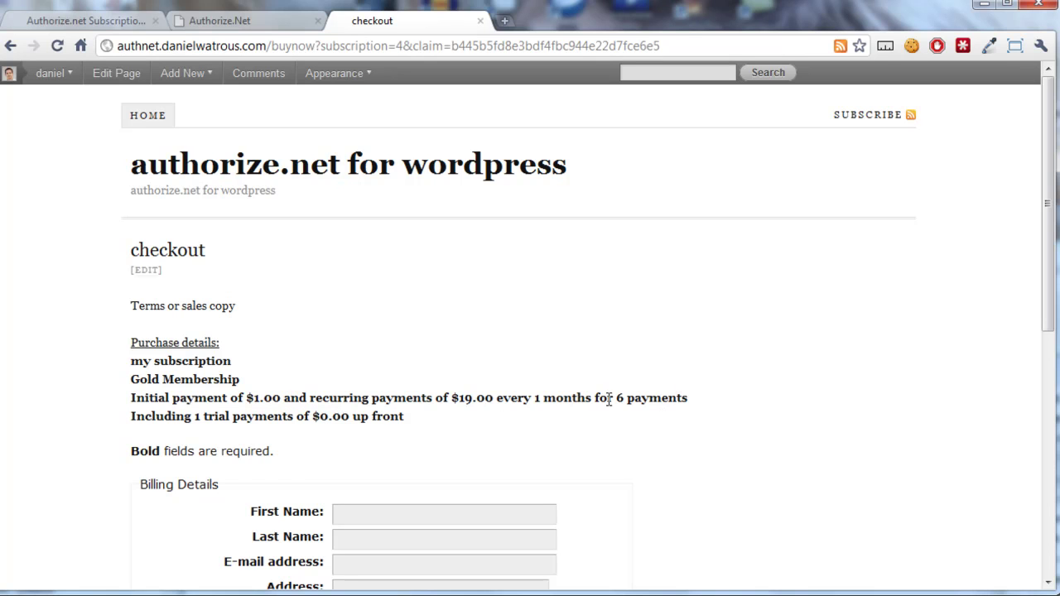
Look over the Subscriptions page again, and examine the checkout page's billing form and trial payment line
{"action": "left_click", "coordinate": [93, 20]}
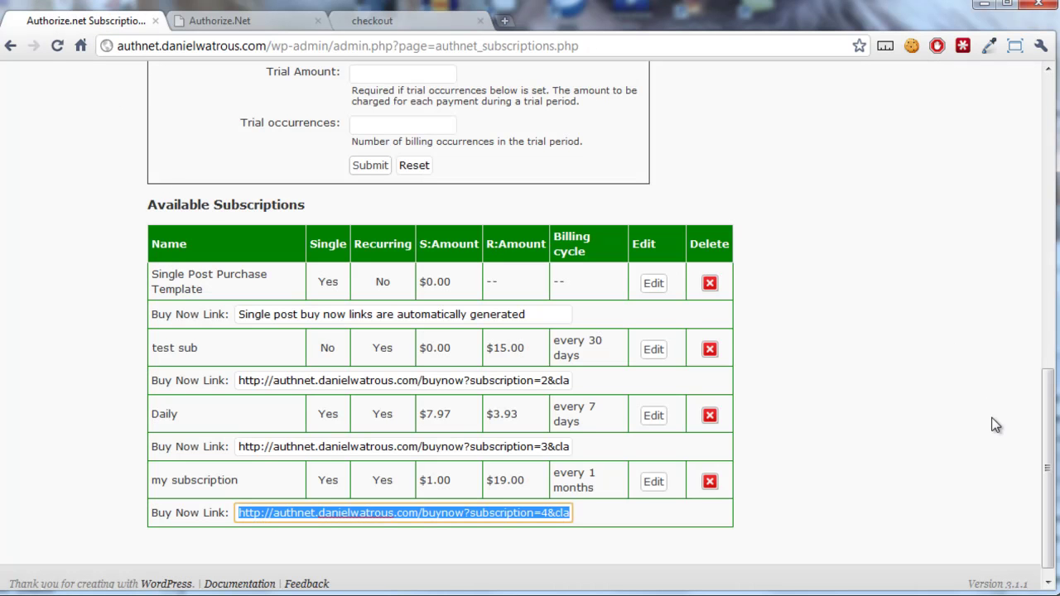
{"action": "left_click_drag", "start_coordinate": [1051, 465], "coordinate": [1049, 270]}
{"action": "left_click", "coordinate": [94, 263]}
{"action": "left_click_drag", "start_coordinate": [1049, 232], "coordinate": [1058, 433]}
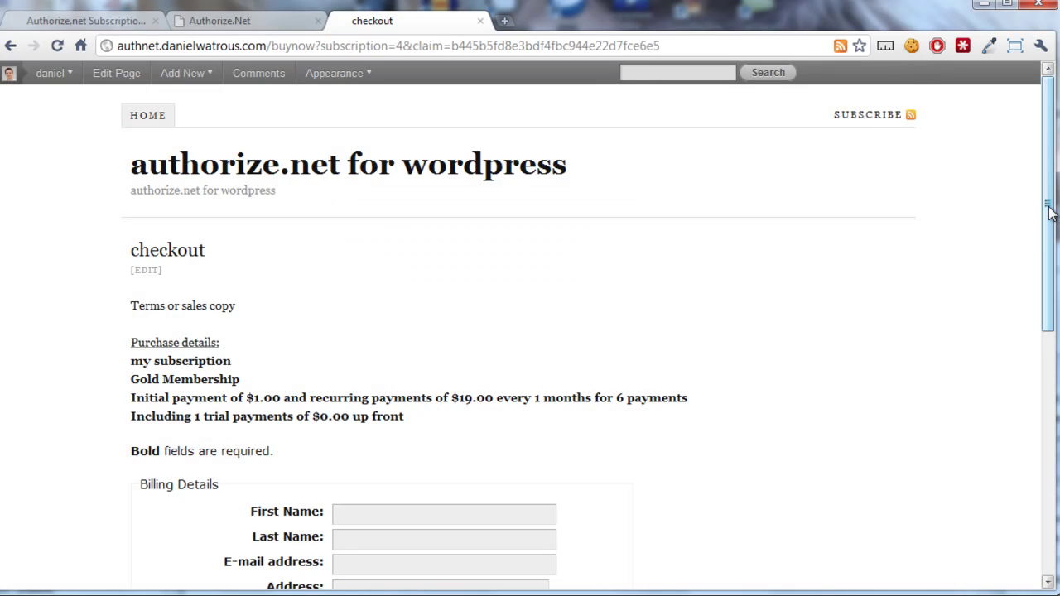
{"action": "left_click_drag", "start_coordinate": [1052, 210], "coordinate": [1052, 272]}
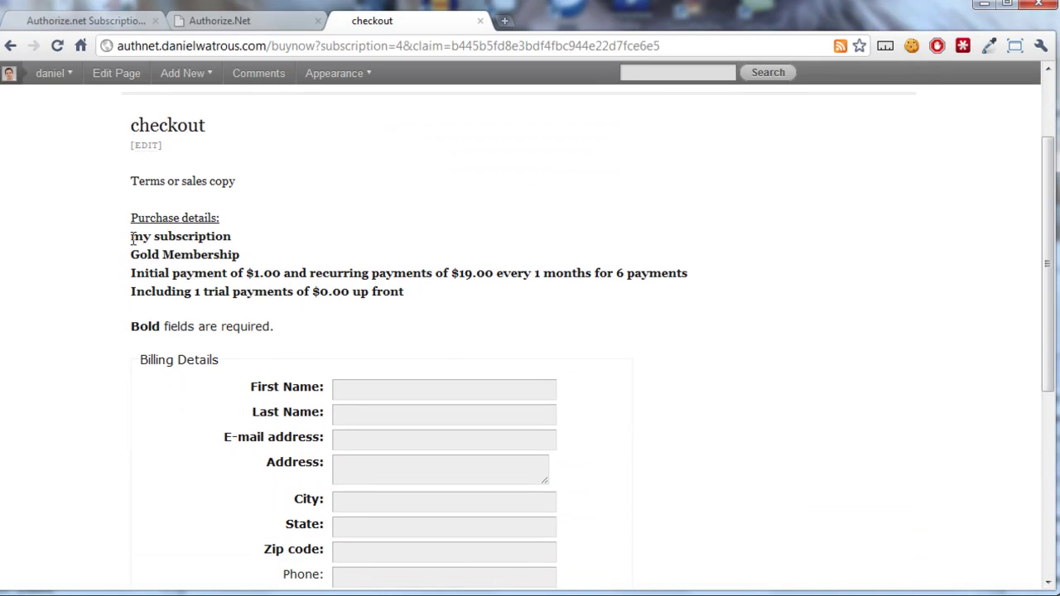
{"action": "scroll", "coordinate": [173, 271], "scroll_direction": "up", "scroll_amount": 3}
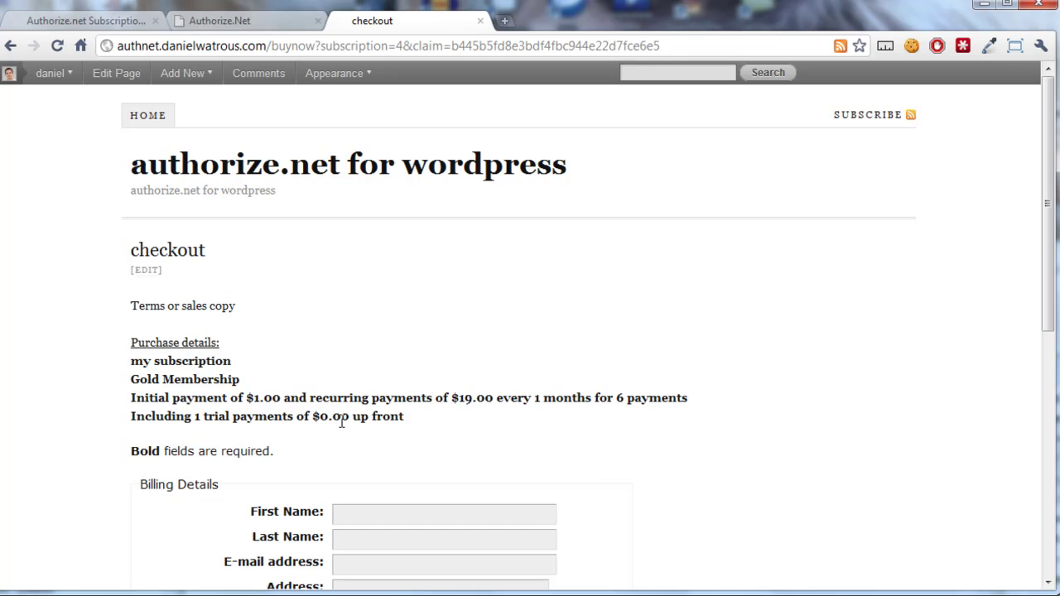
{"action": "left_click_drag", "start_coordinate": [404, 420], "coordinate": [126, 420]}
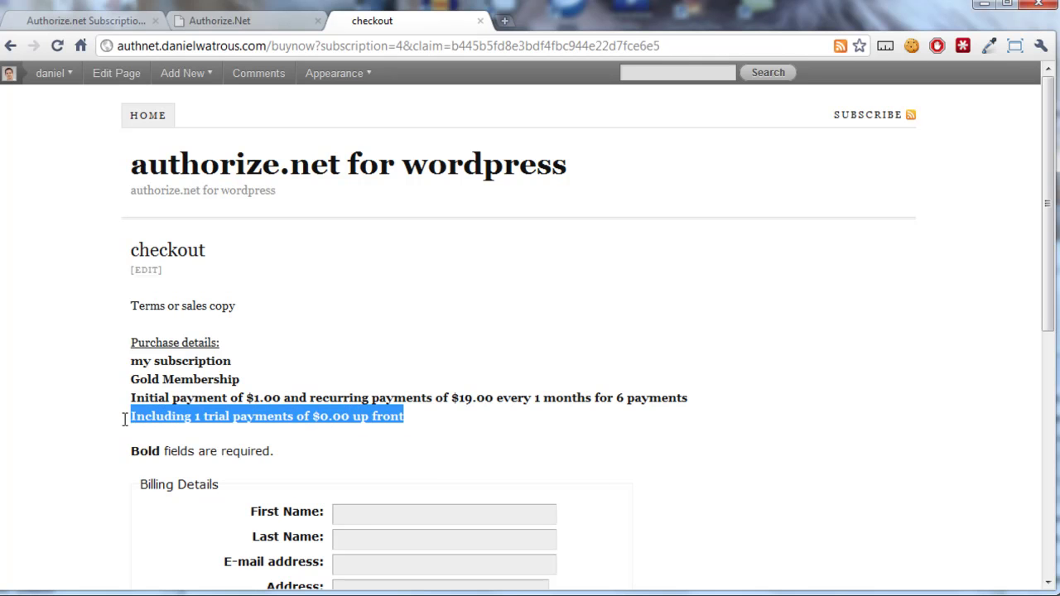
Edit "my subscription" to turn on Conceal Trial At Checkout and submit the change
{"action": "left_click", "coordinate": [79, 20]}
{"action": "left_click_drag", "start_coordinate": [1045, 163], "coordinate": [1044, 471]}
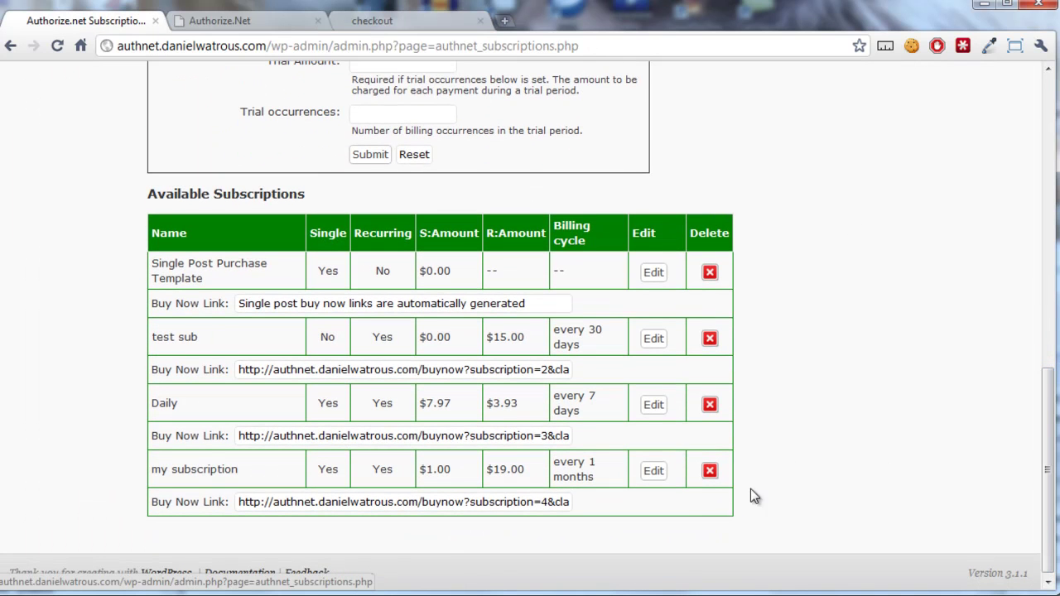
{"action": "left_click", "coordinate": [656, 477]}
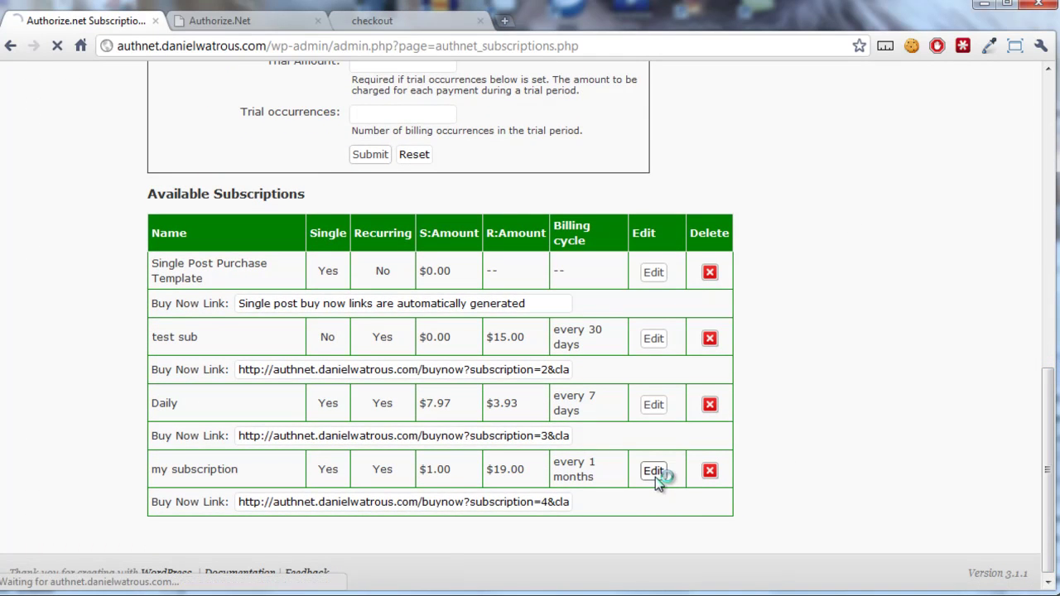
{"action": "scroll", "coordinate": [940, 246], "scroll_direction": "down", "scroll_amount": 5}
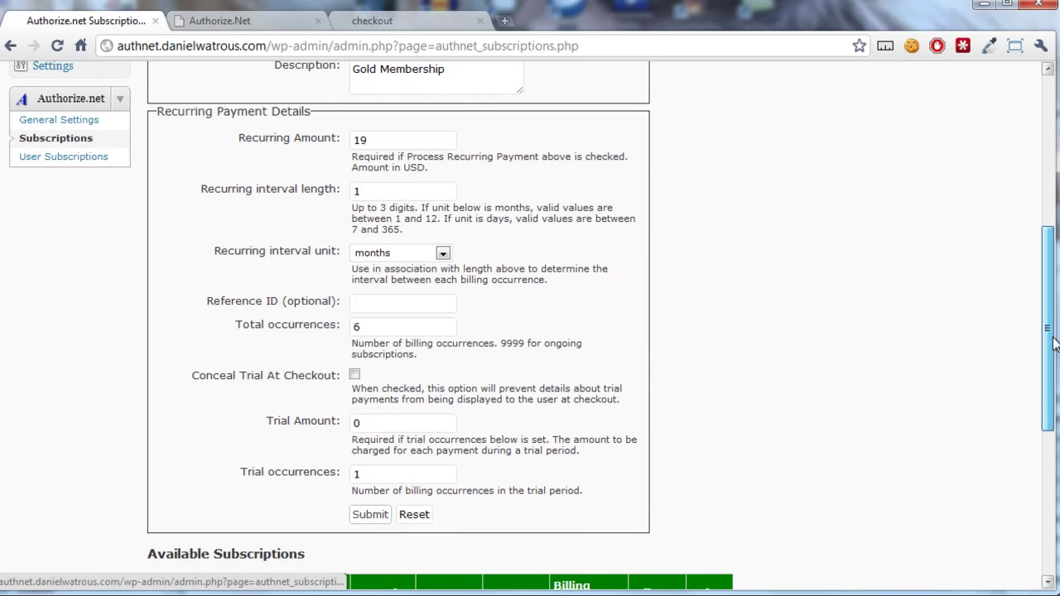
{"action": "left_click", "coordinate": [355, 375]}
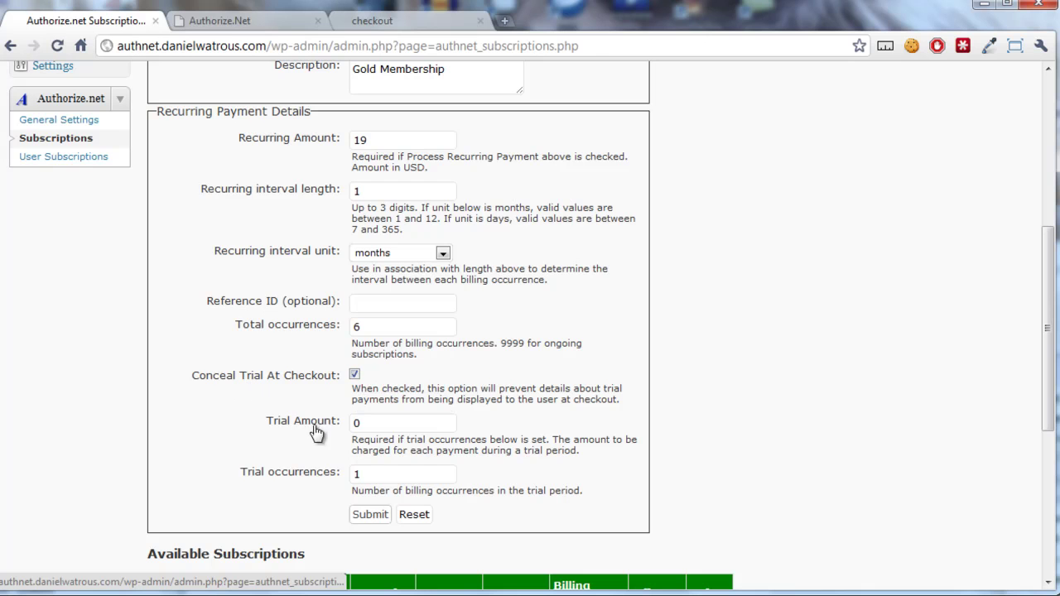
{"action": "left_click", "coordinate": [377, 515]}
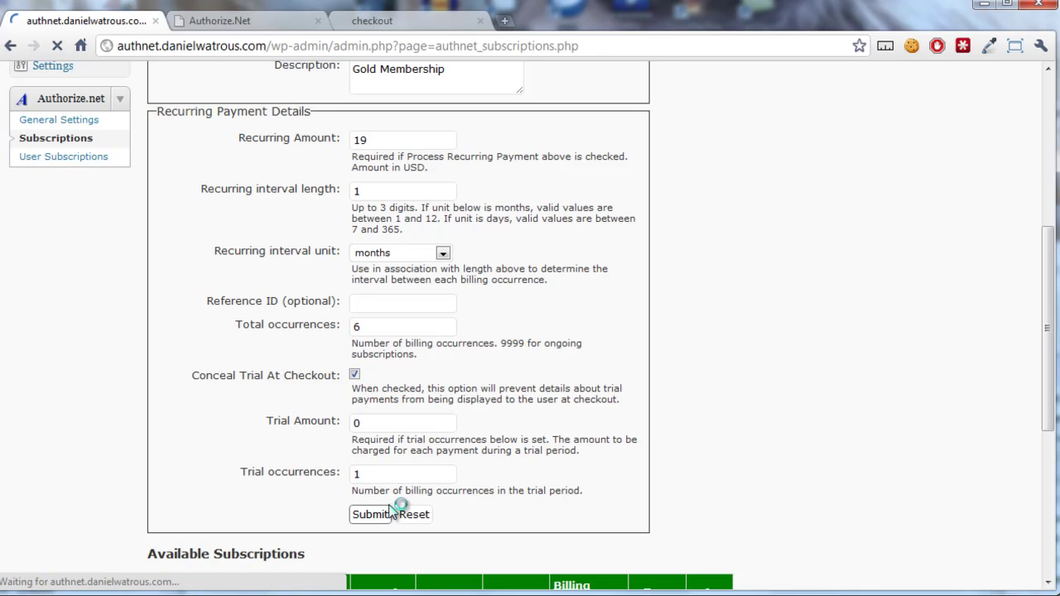
Reload the checkout page and check its purchase details, billing fields and credit card fields
{"action": "left_click", "coordinate": [414, 22]}
{"action": "left_click", "coordinate": [57, 46]}
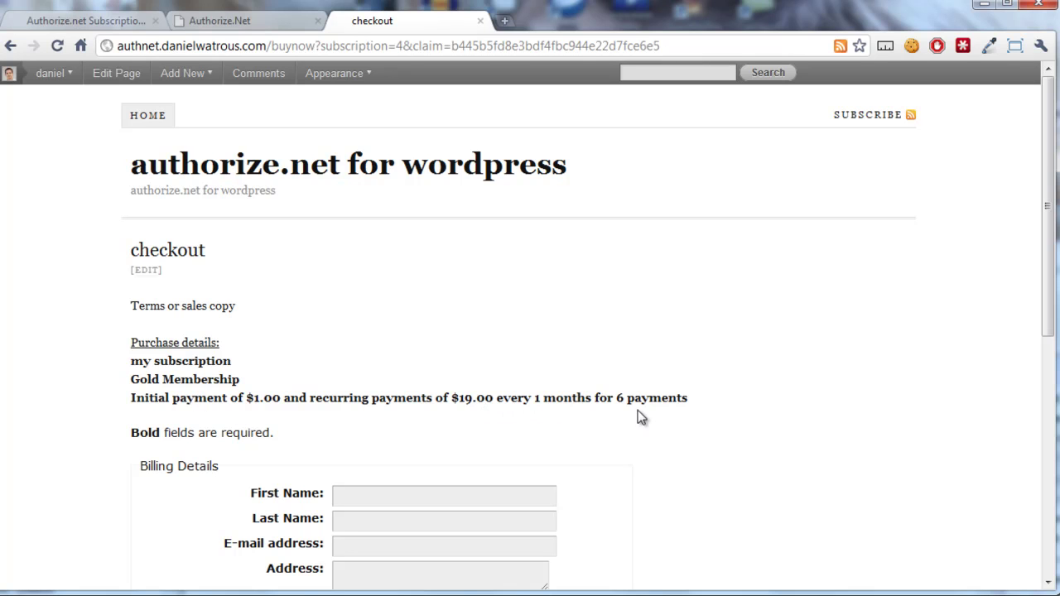
{"action": "left_click_drag", "start_coordinate": [1052, 264], "coordinate": [1050, 384]}
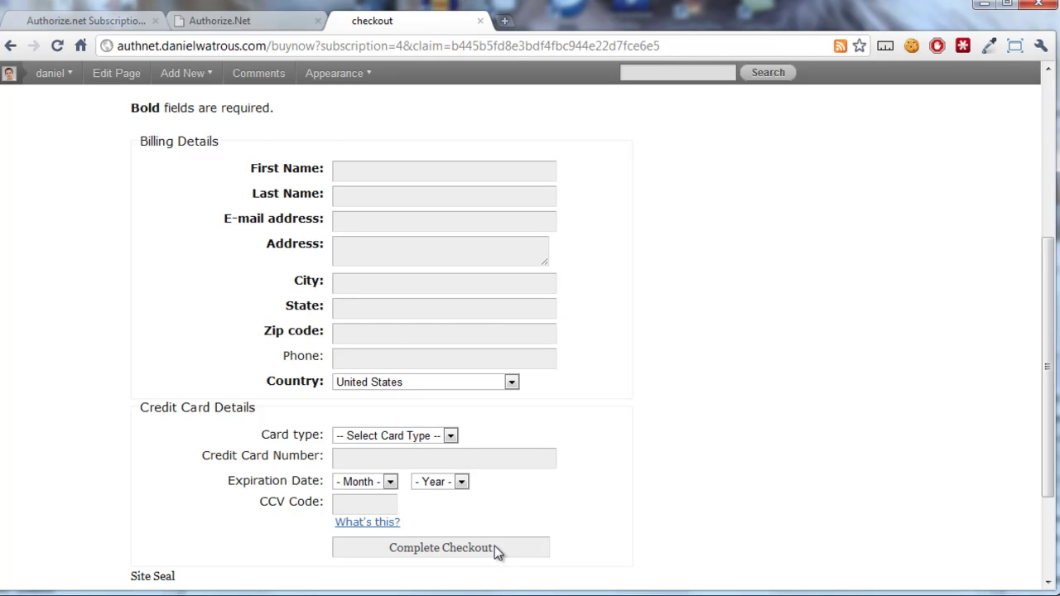
Return to the Available Subscriptions list on the plugin's Subscriptions page
{"action": "left_click", "coordinate": [87, 21]}
{"action": "left_click_drag", "start_coordinate": [1048, 166], "coordinate": [1054, 456]}
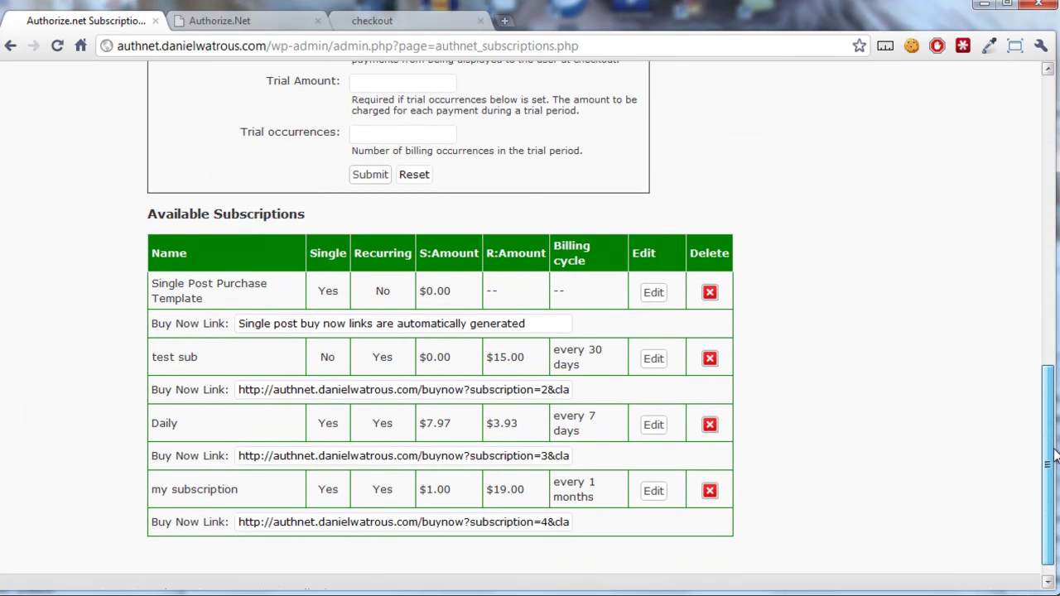